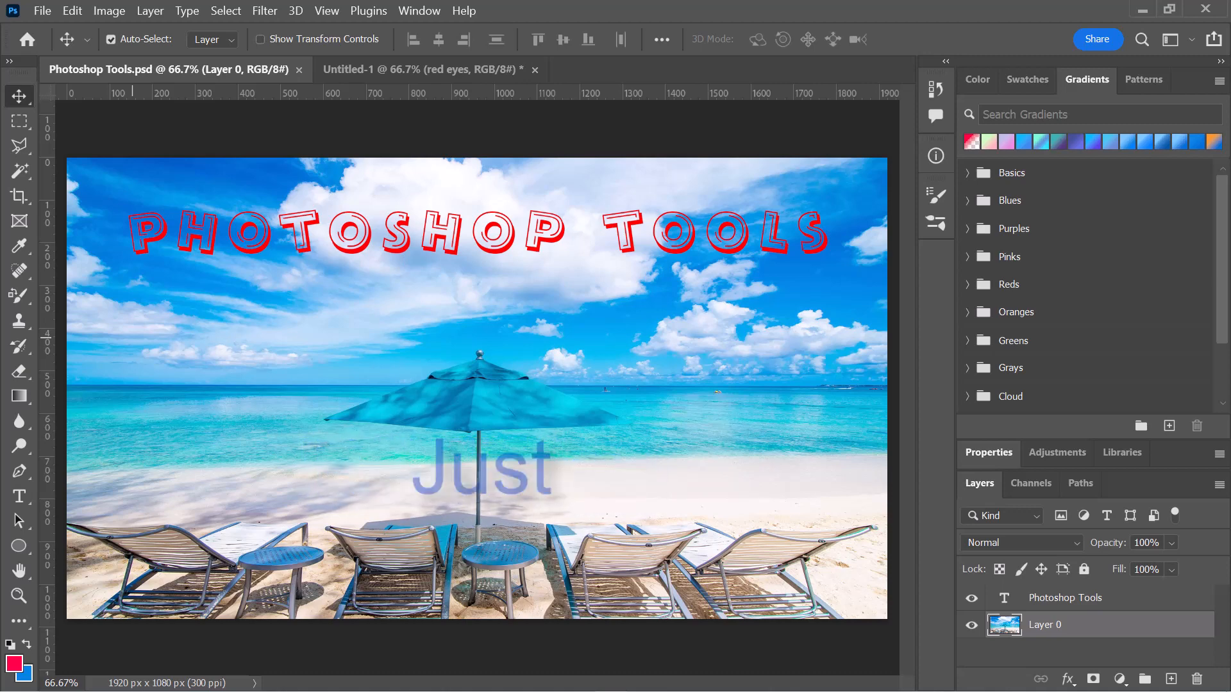
Choose the Red Eye Tool and rasterize the red eyes layer in the Untitled-1 document.
left_click(29, 275)
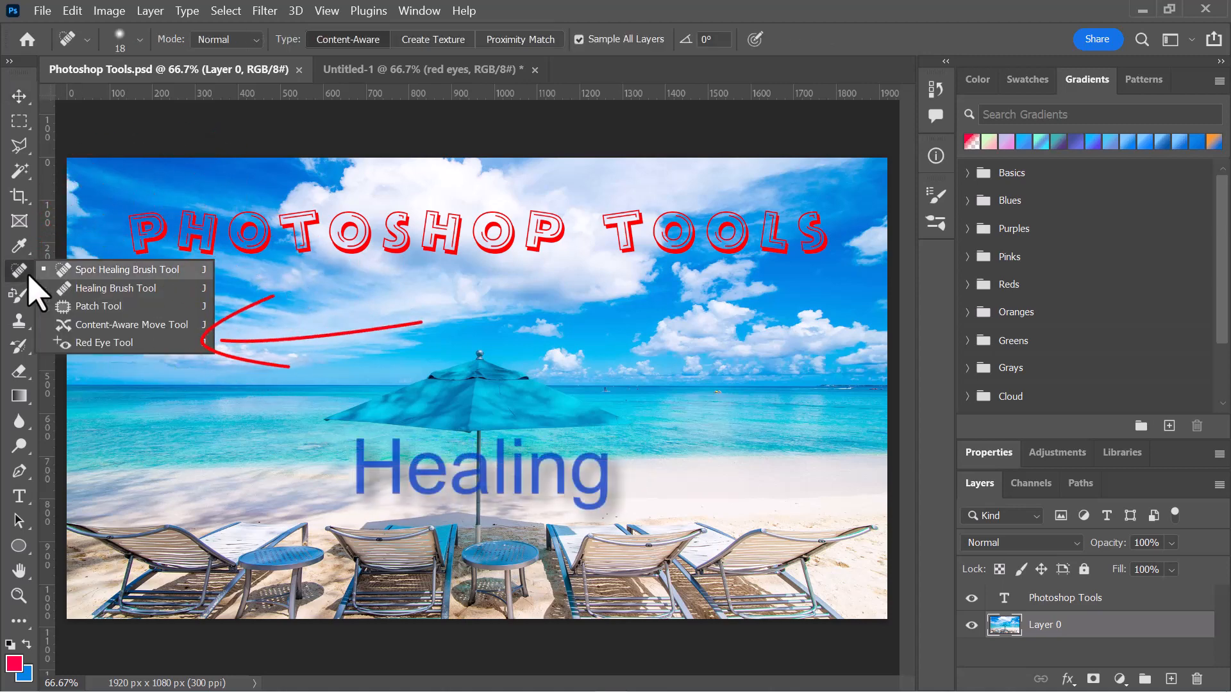
left_click(108, 345)
left_click(362, 72)
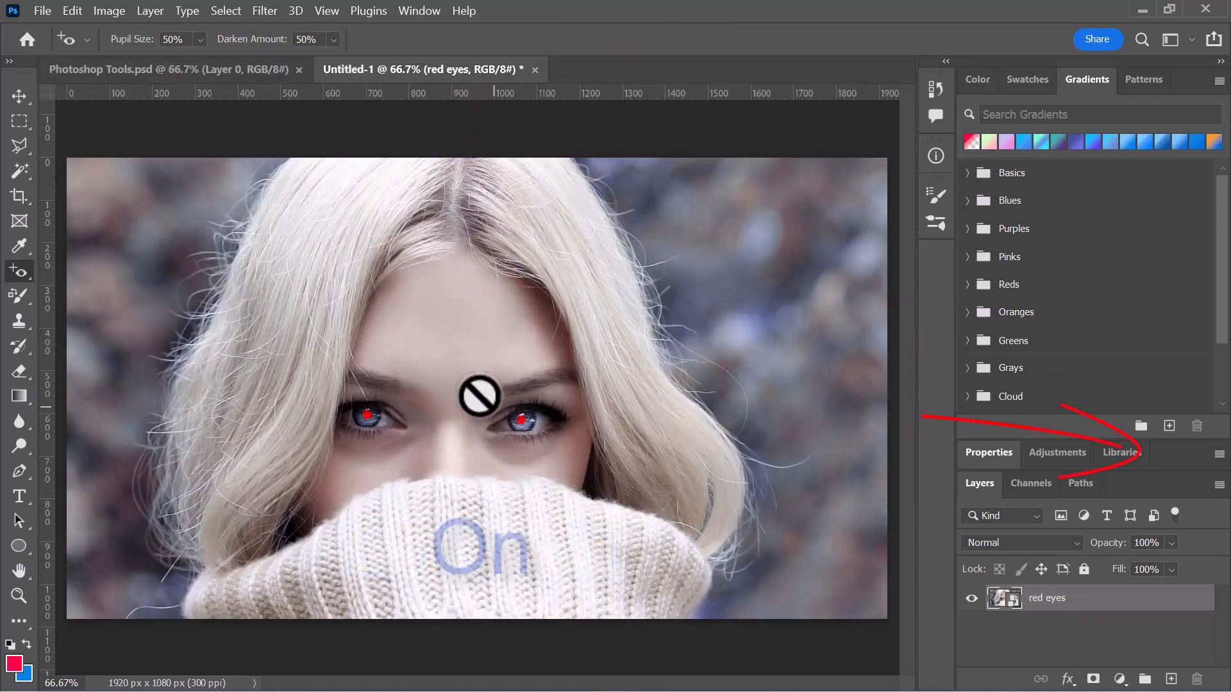
right_click(1159, 600)
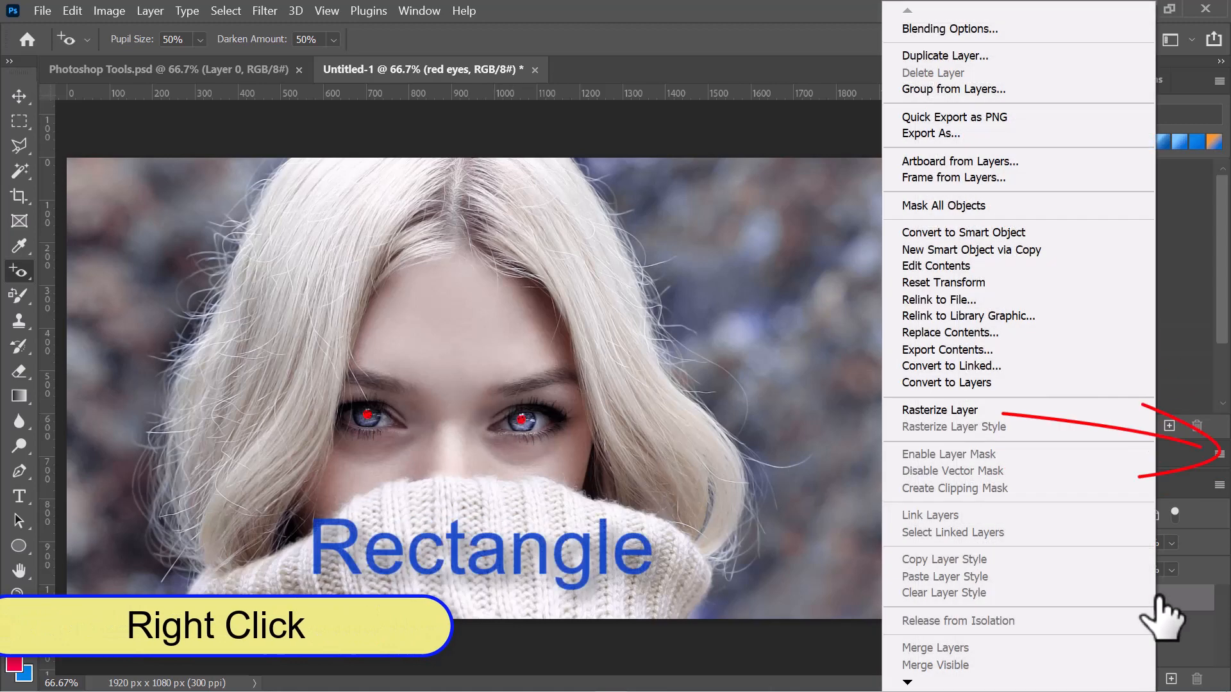
left_click(931, 412)
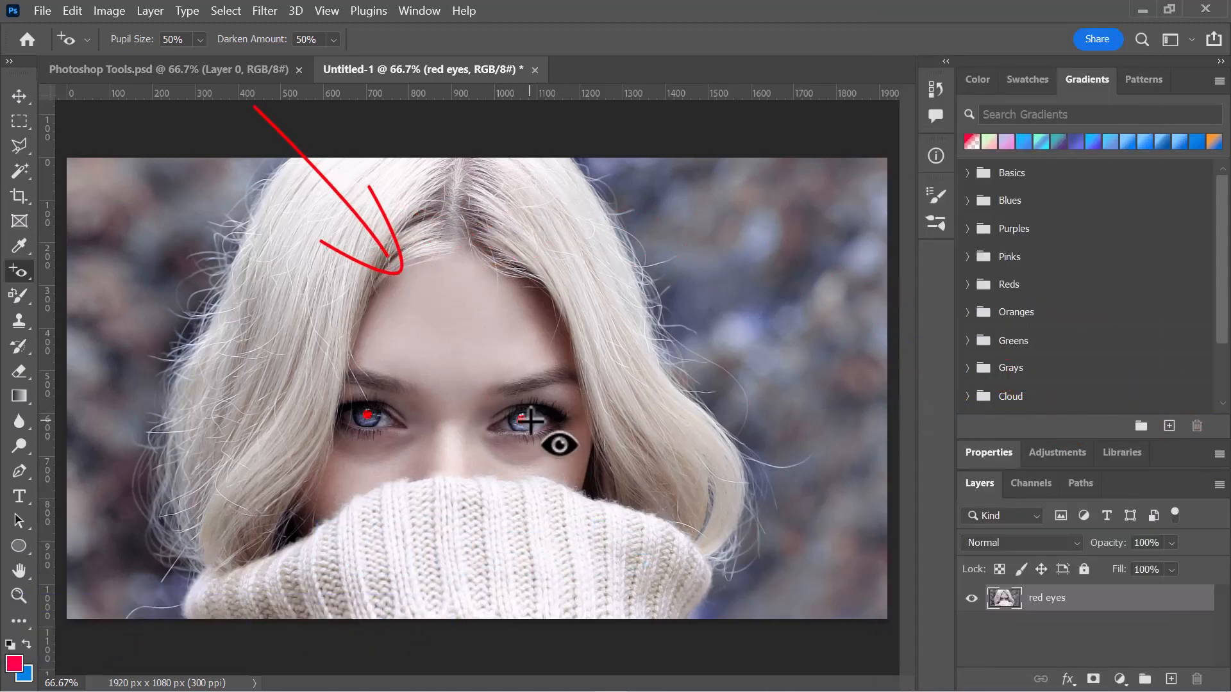
Remove the red from both pupils of the woman's eyes with the Red Eye Tool.
scroll(537, 476, "up", 5)
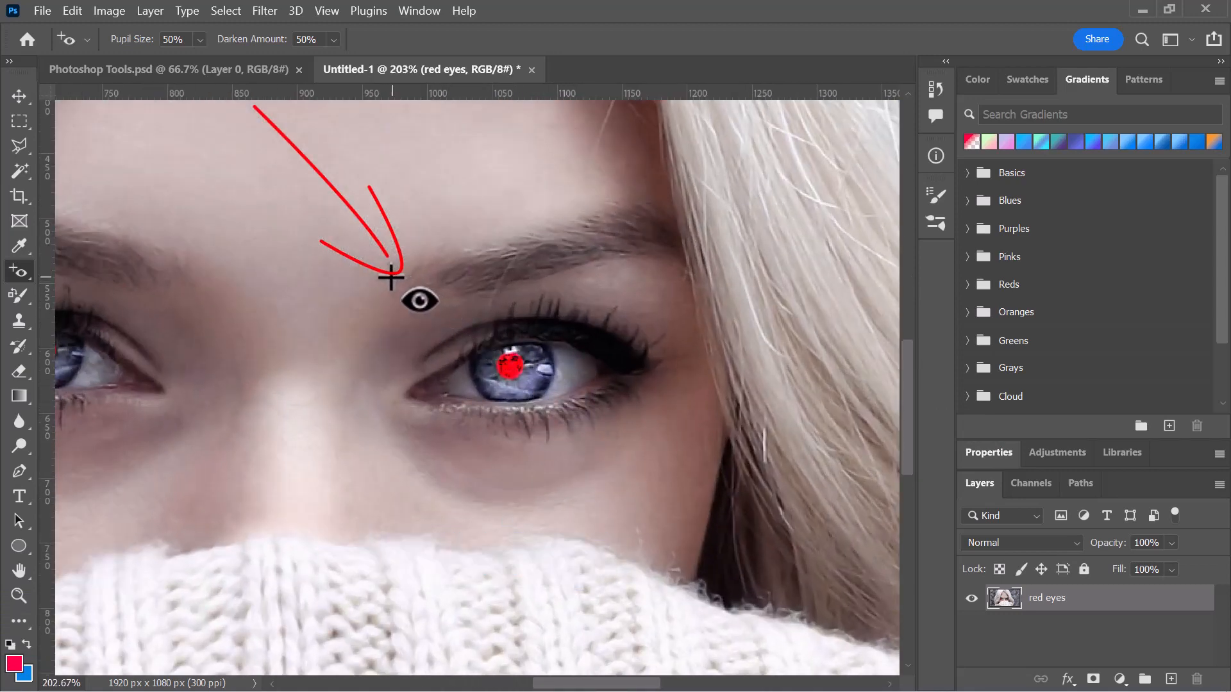
left_click_drag(389, 271, 511, 377)
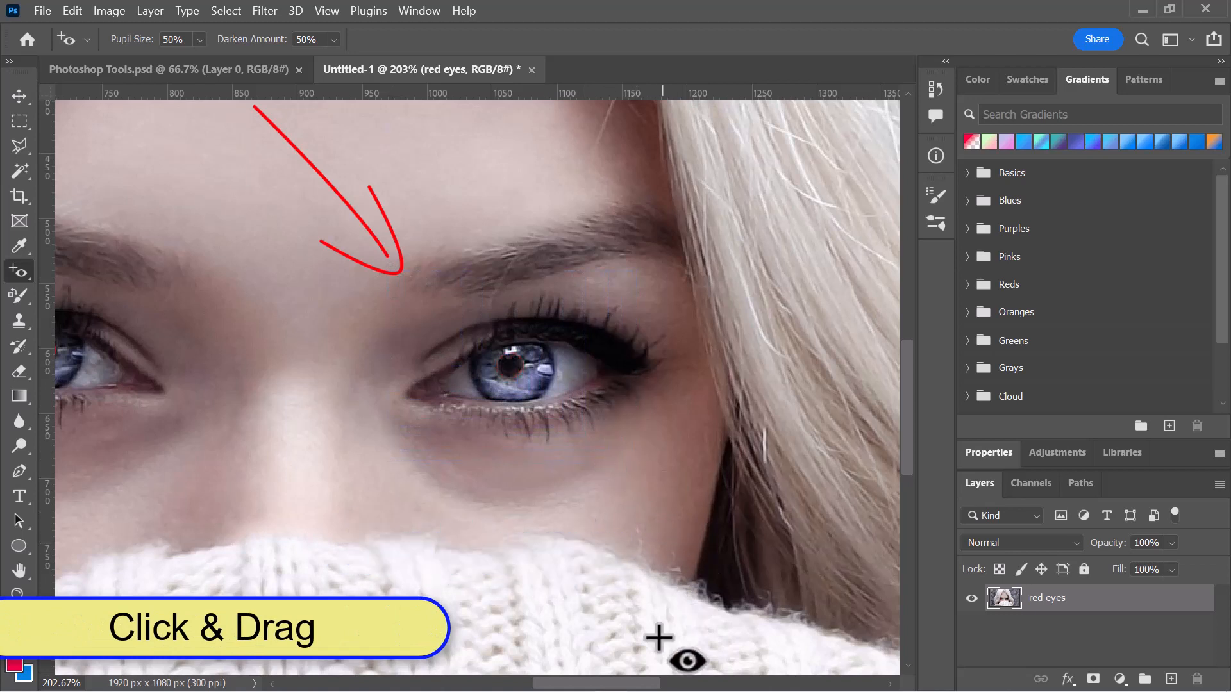
left_click_drag(641, 684, 589, 689)
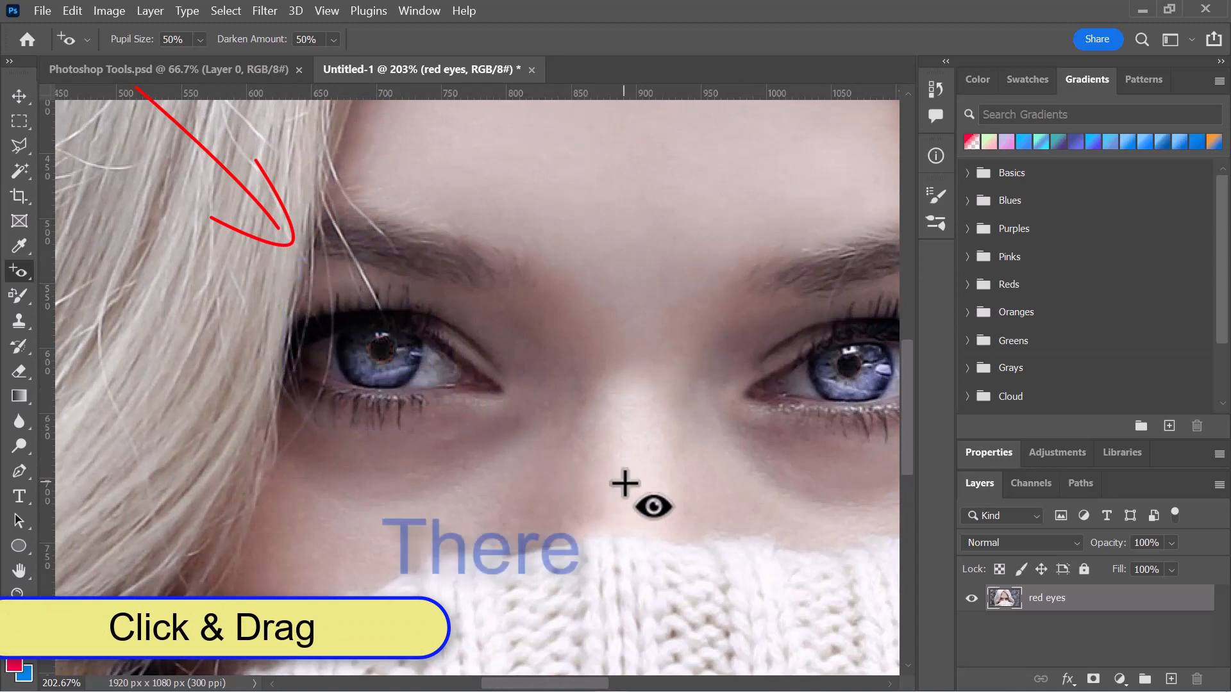
scroll(625, 480, "down", 3)
scroll(625, 480, "down", 4)
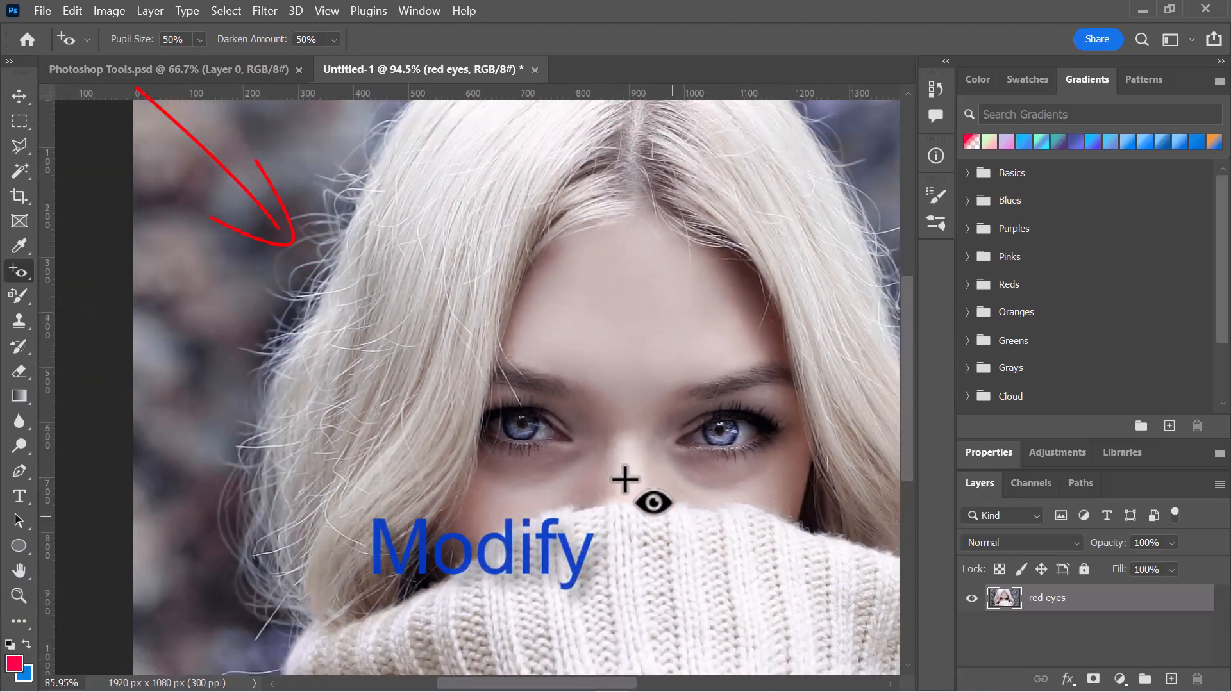
scroll(625, 481, "down", 1)
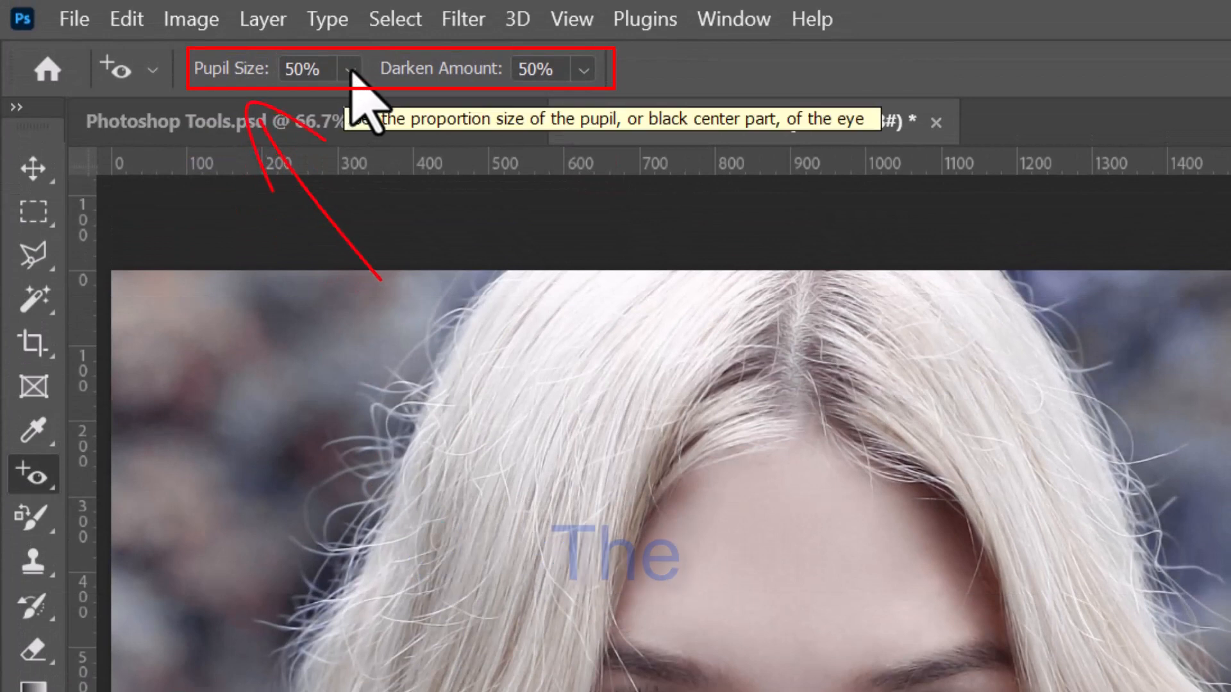
Keep the Red Eye Tool's Pupil Size at 50% and set its Darken Amount to 51%.
left_click(350, 69)
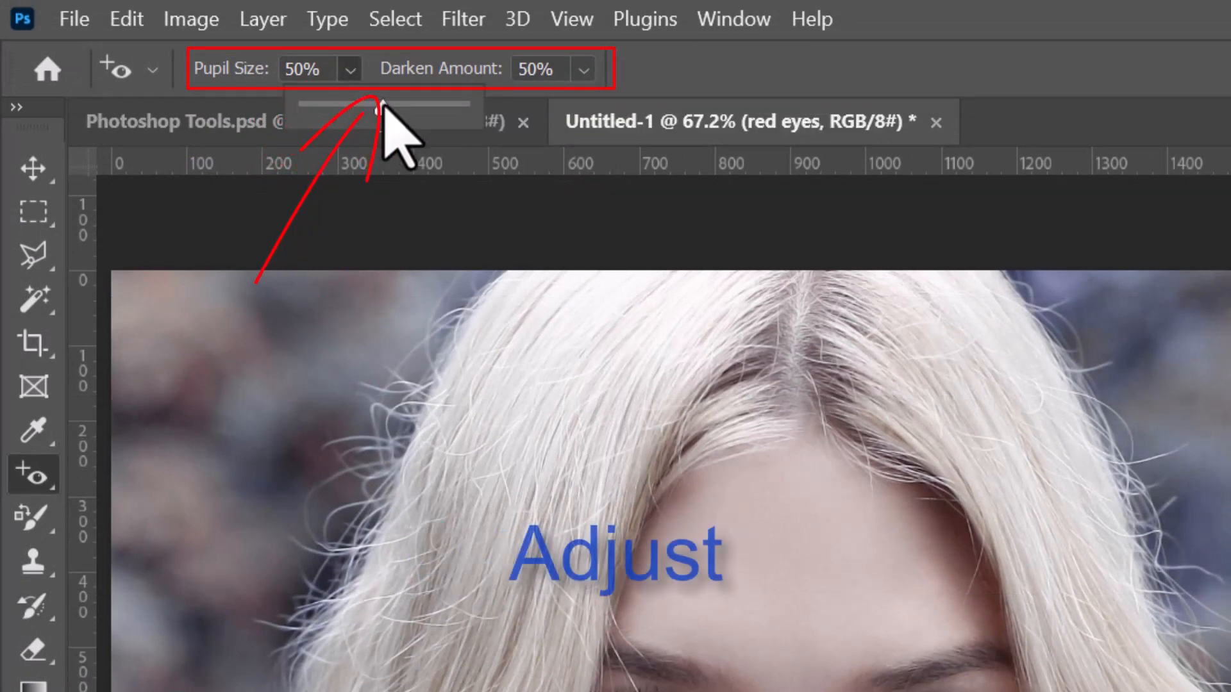
mouse_move(385, 110)
left_mouse_down()
mouse_move(508, 115)
mouse_move(340, 115)
mouse_move(407, 137)
mouse_move(385, 137)
left_mouse_up()
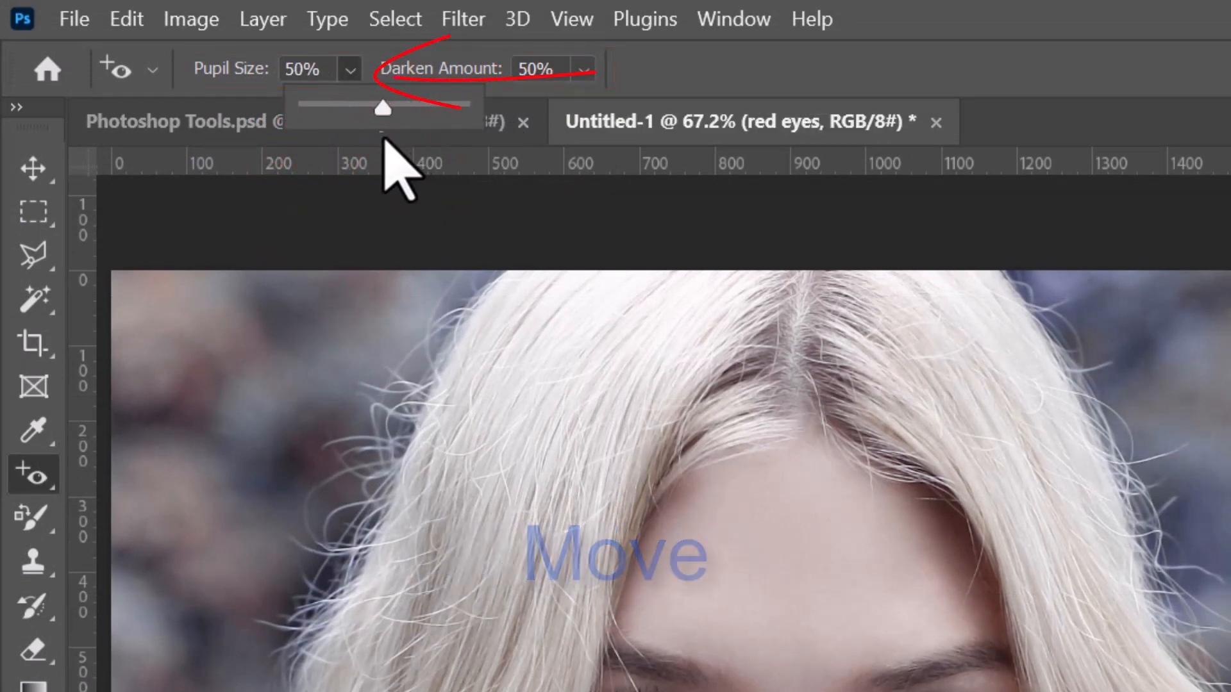
left_click(583, 69)
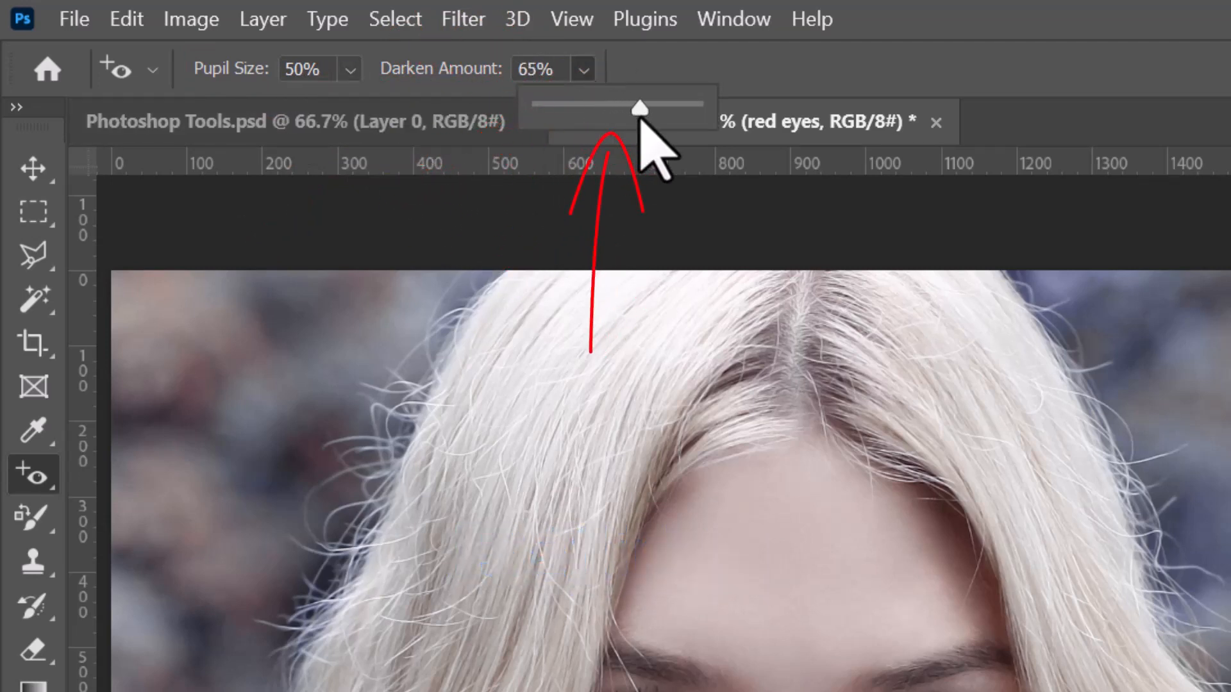
left_click_drag(641, 119, 586, 121)
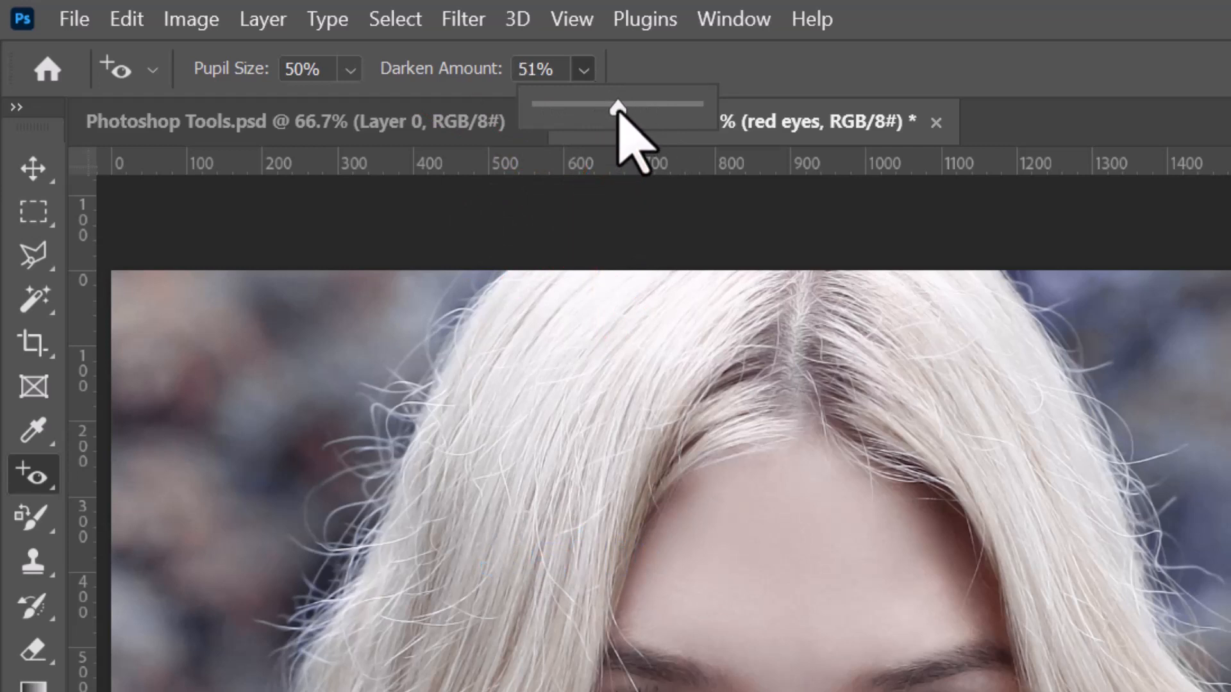
left_click(918, 56)
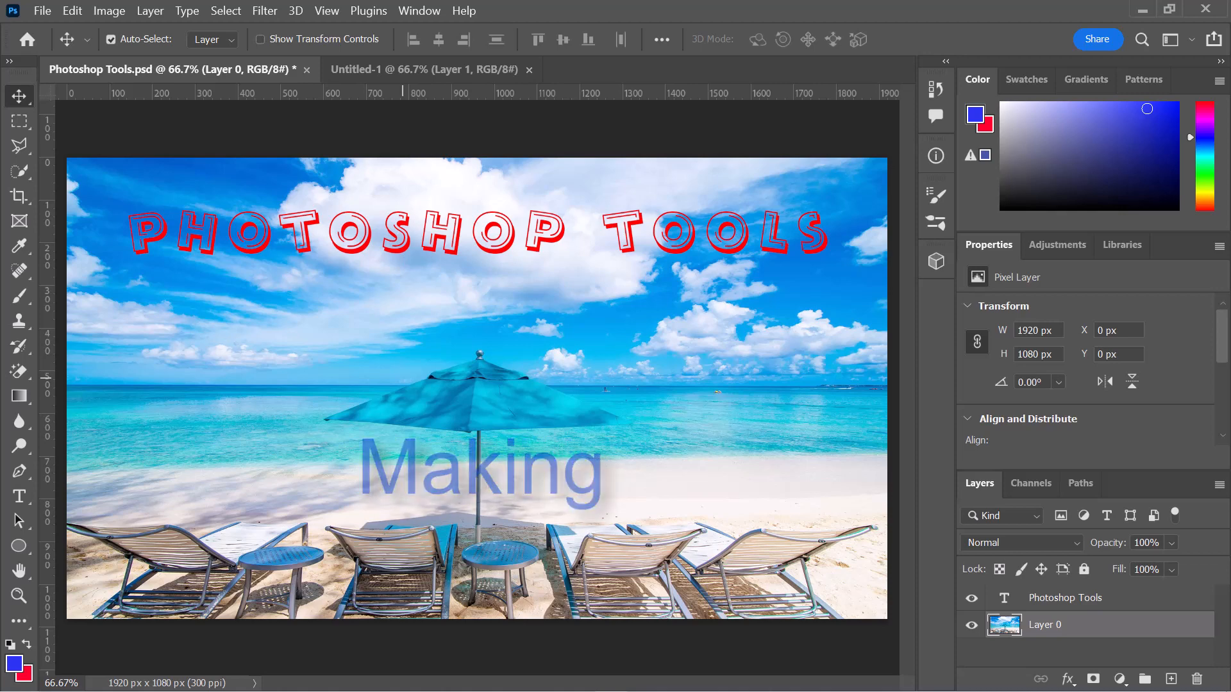
Choose the History Brush Tool and display the history of the blank Untitled-1 document.
left_click(20, 349)
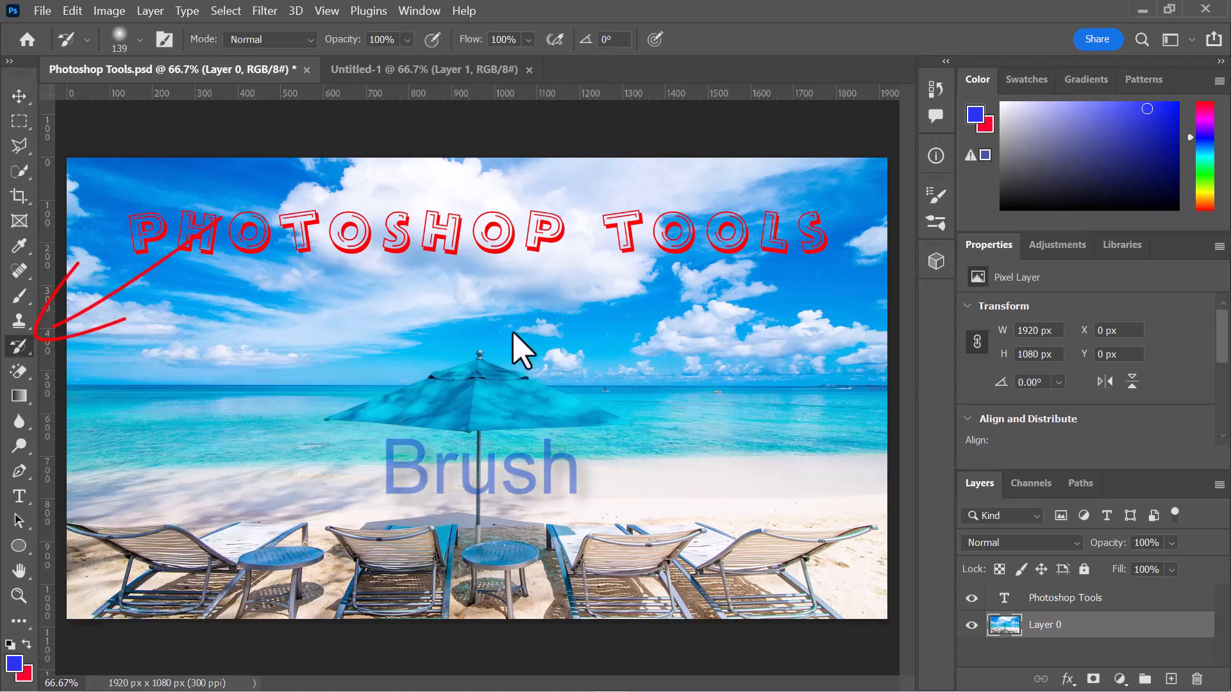
left_click(936, 89)
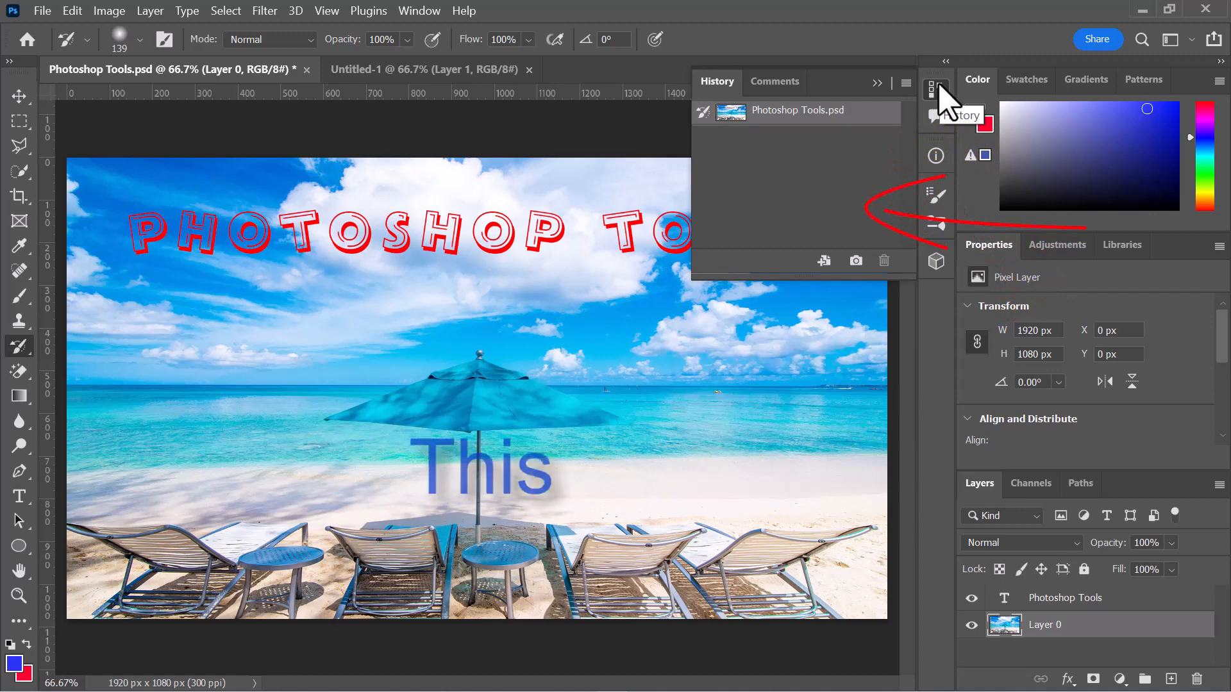
left_click(411, 75)
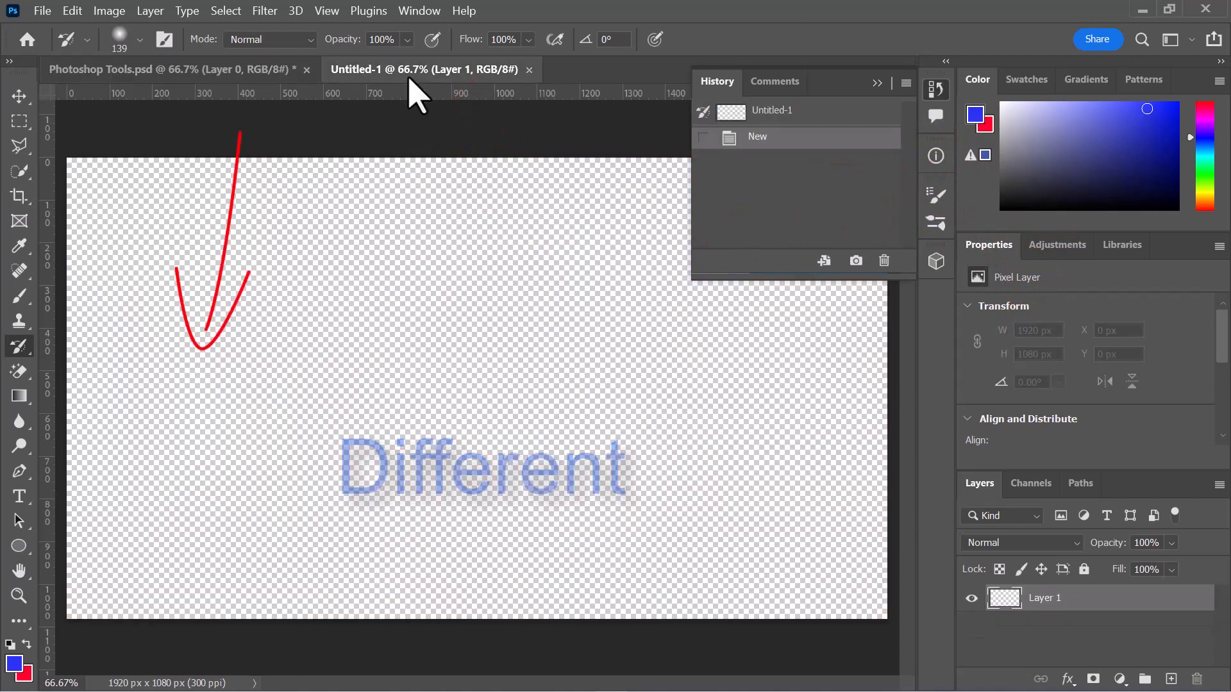
Paint three roughly parallel diagonal strokes on Layer 1 with the 50 px Brush, blue lowest, red above it and green uppermost.
left_click(17, 300)
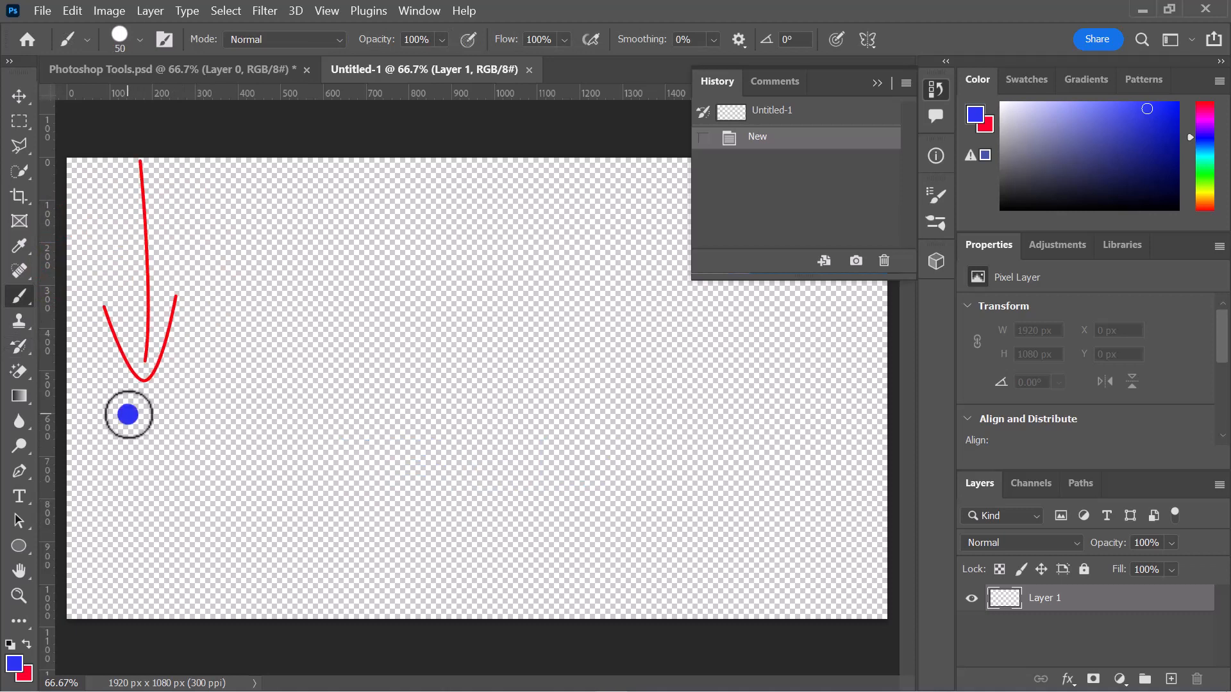
left_click_drag(129, 415, 342, 508)
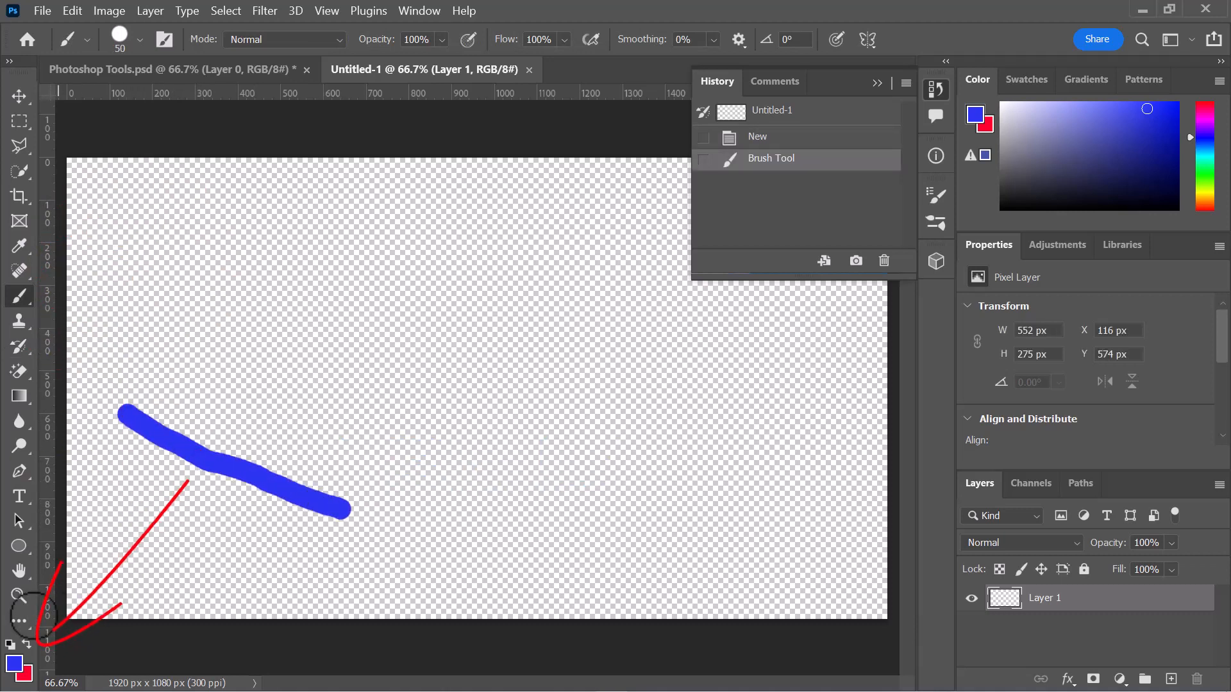
left_click(26, 644)
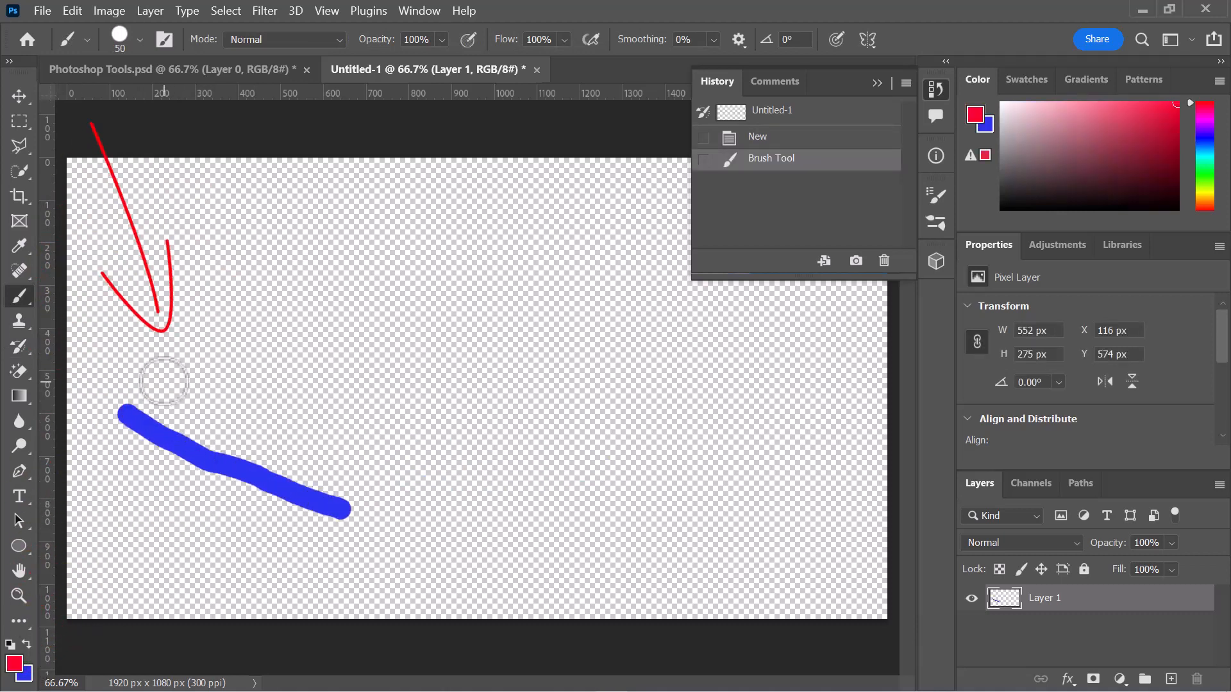
left_click_drag(149, 363, 363, 461)
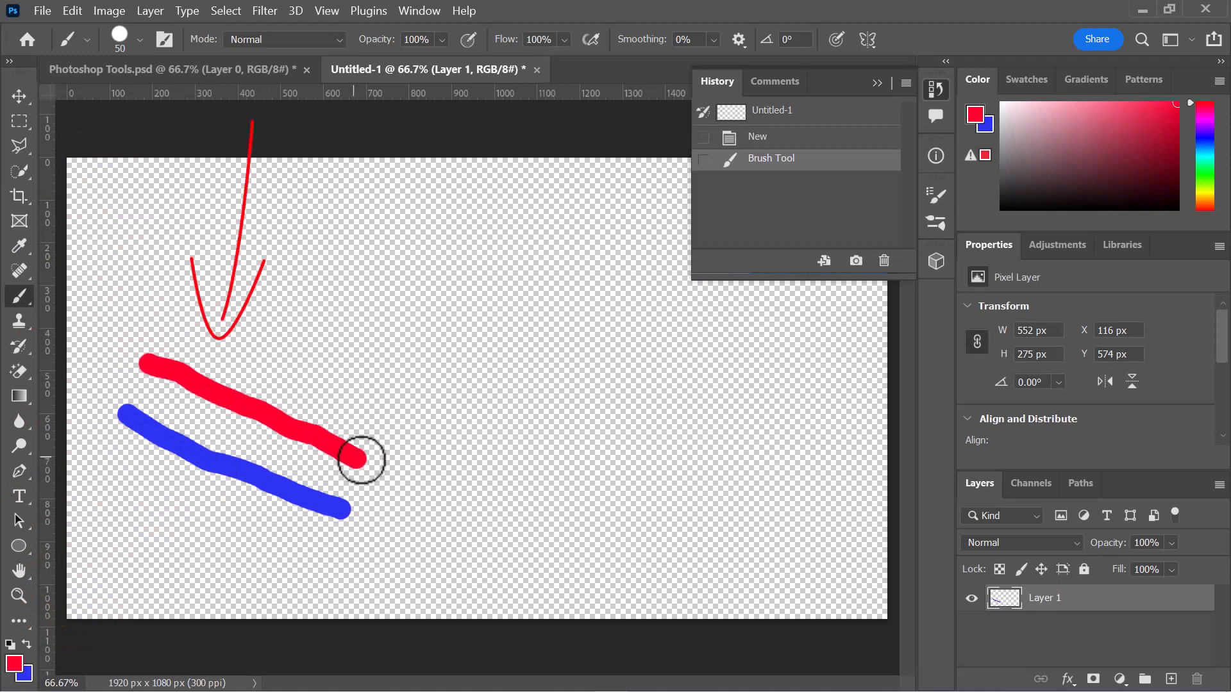
left_click(1208, 166)
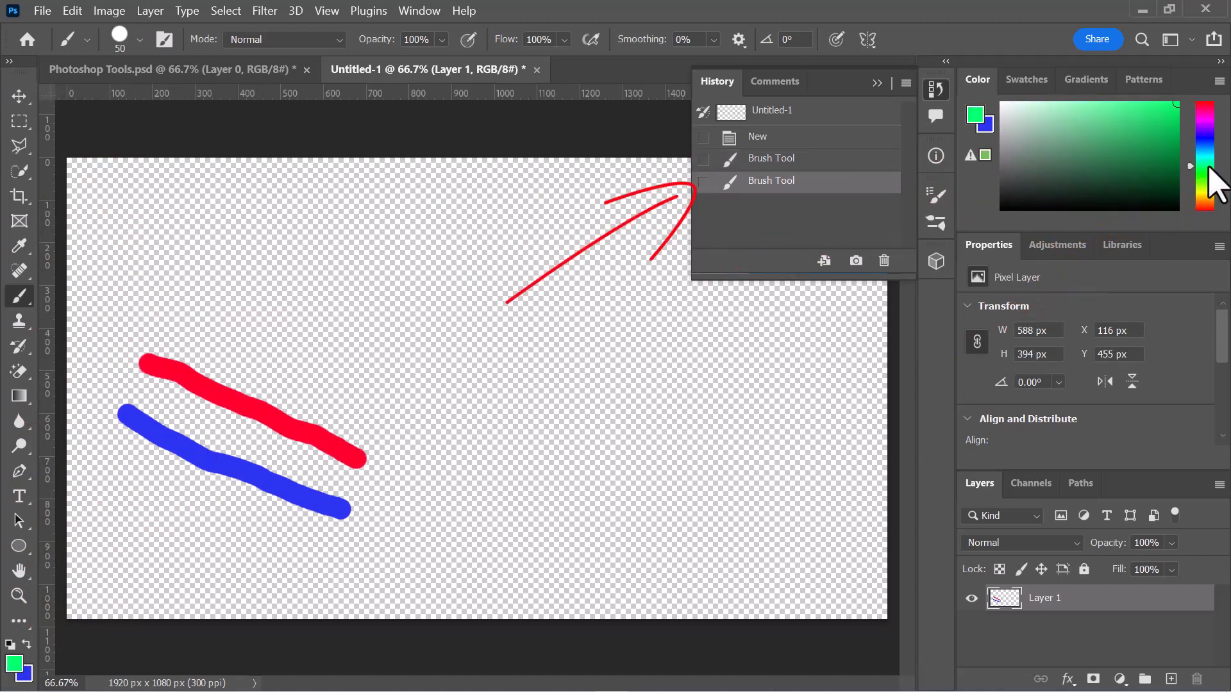
left_click_drag(199, 301, 435, 400)
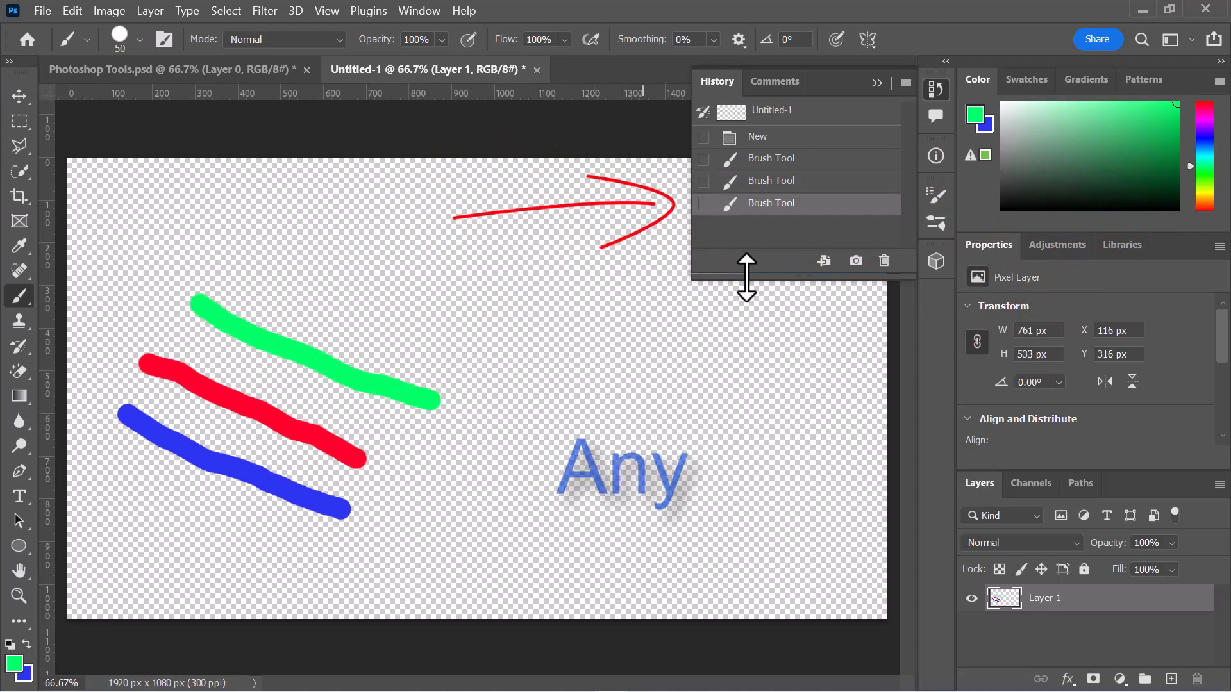
Step through the history states of the three brush strokes and the New state, ending on the latest stroke.
left_click(791, 159)
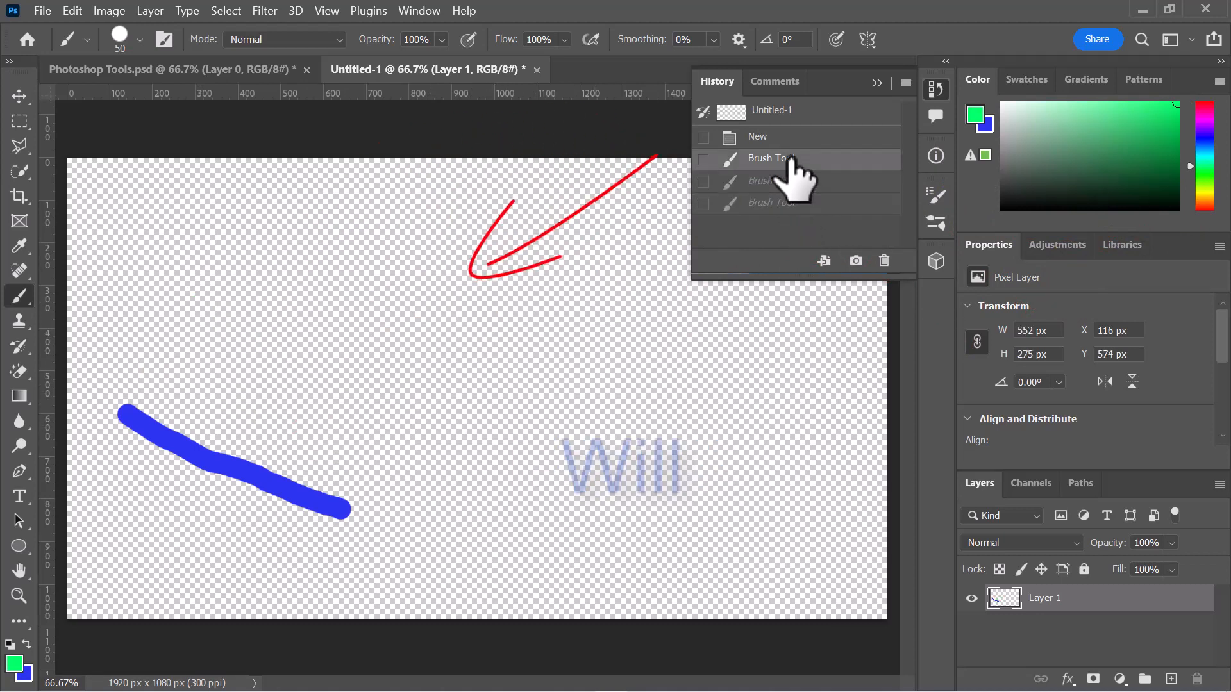
left_click(790, 180)
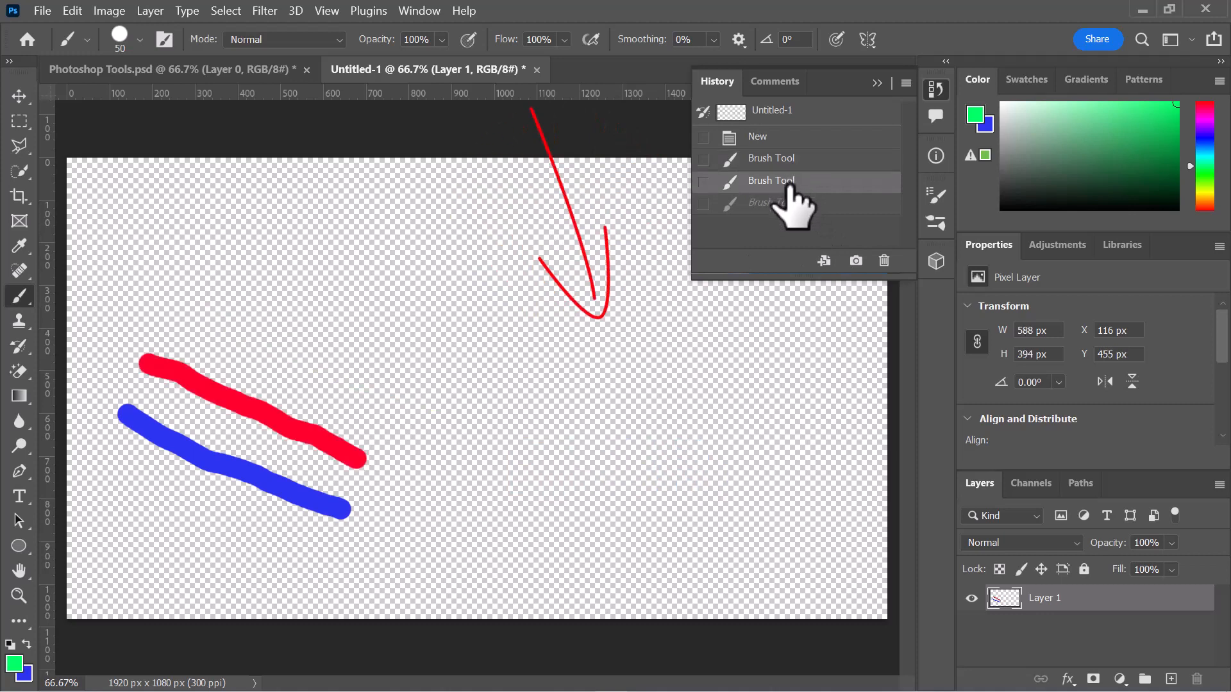
left_click(779, 202)
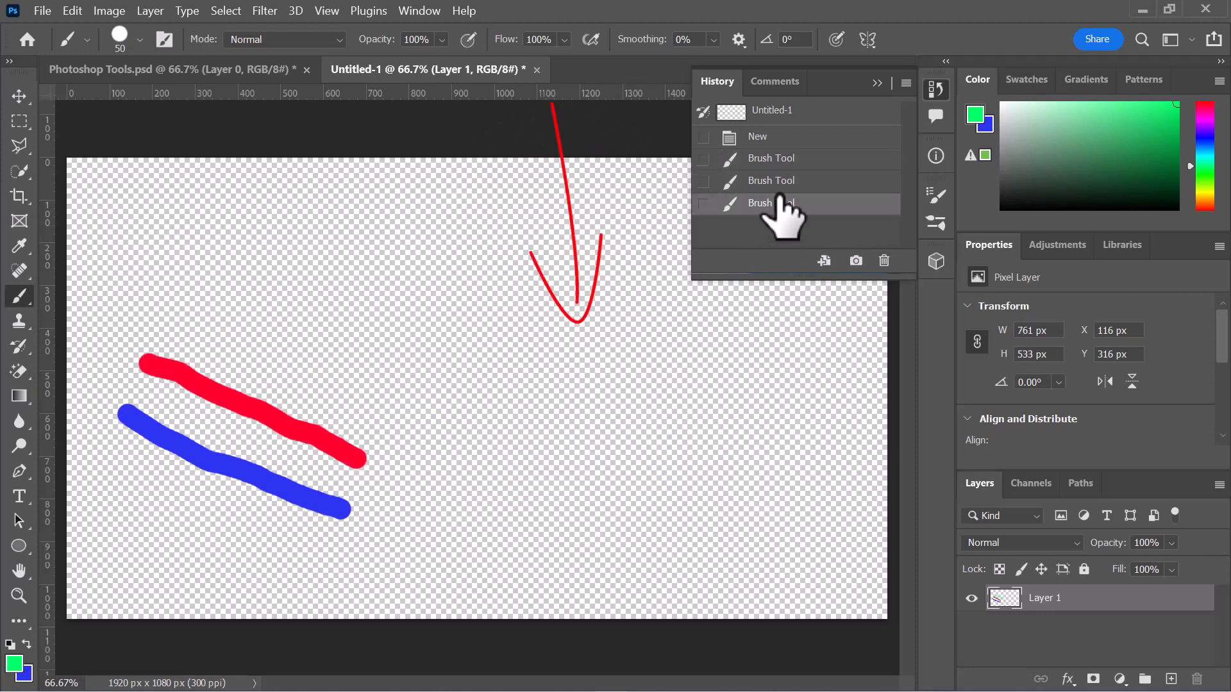
left_click(763, 137)
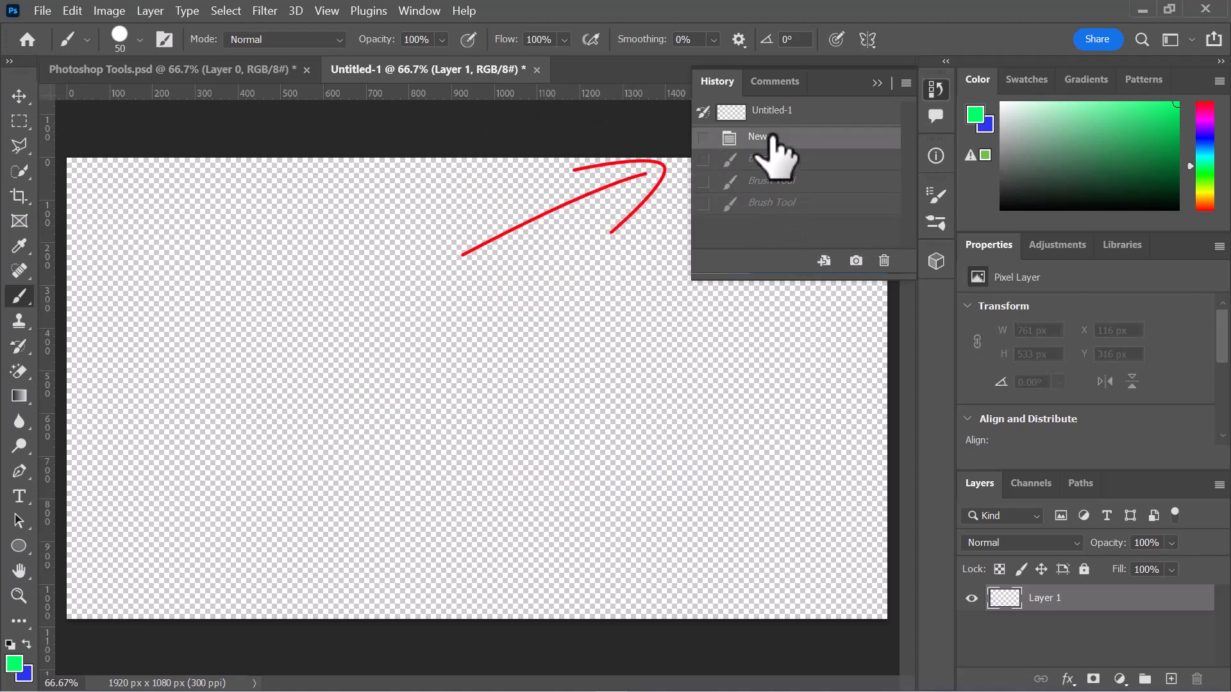
left_click(779, 202)
Brush away the blue and red strokes with the History Brush, and revert to the state of the last Brush Tool stroke.
left_click(20, 348)
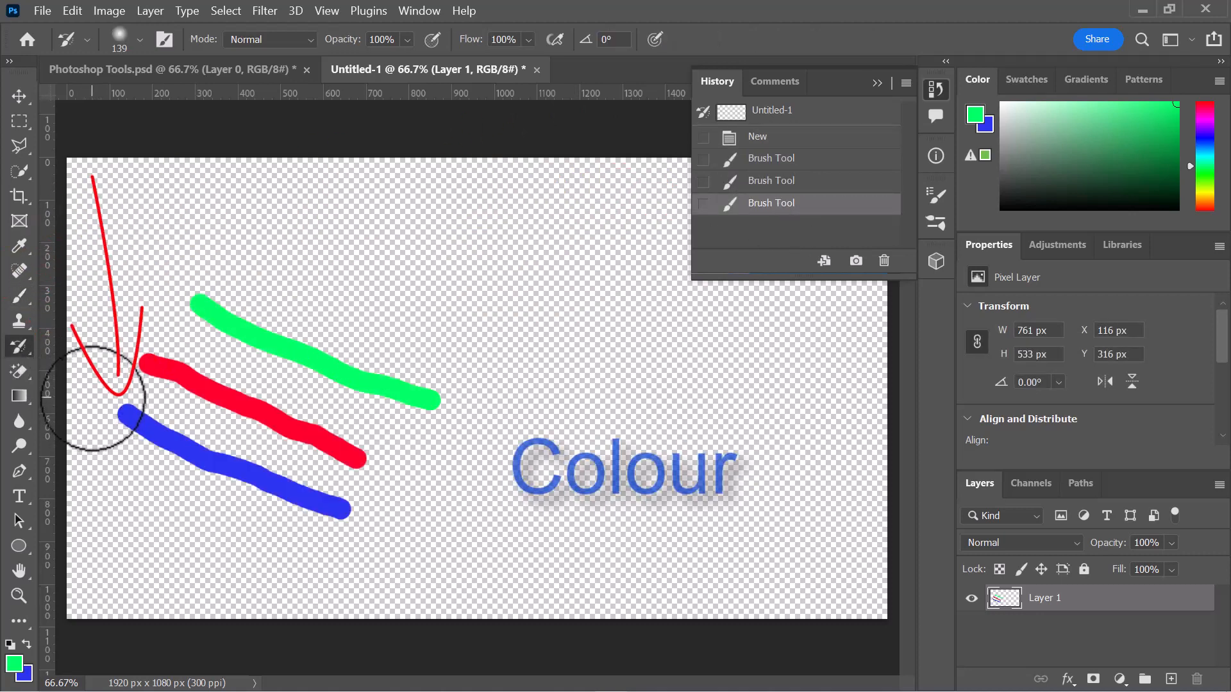
left_click_drag(136, 418, 357, 517)
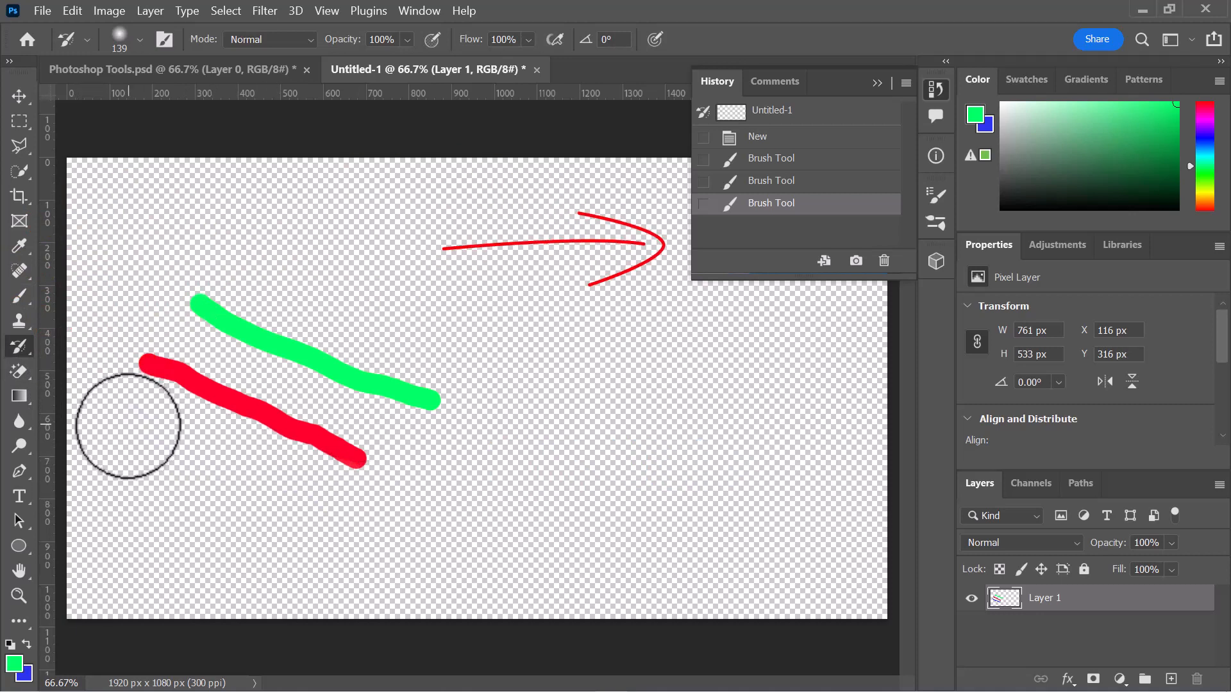
mouse_move(378, 461)
left_mouse_down()
mouse_move(193, 398)
mouse_move(143, 360)
left_mouse_up()
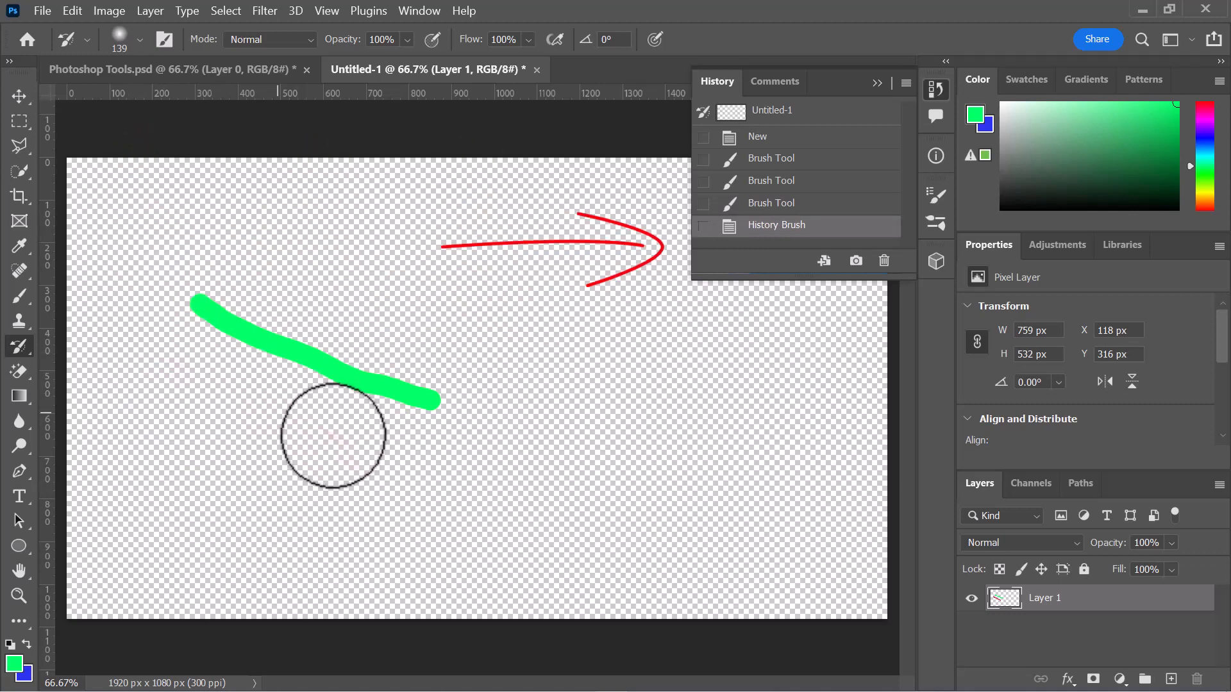
left_click_drag(333, 436, 354, 445)
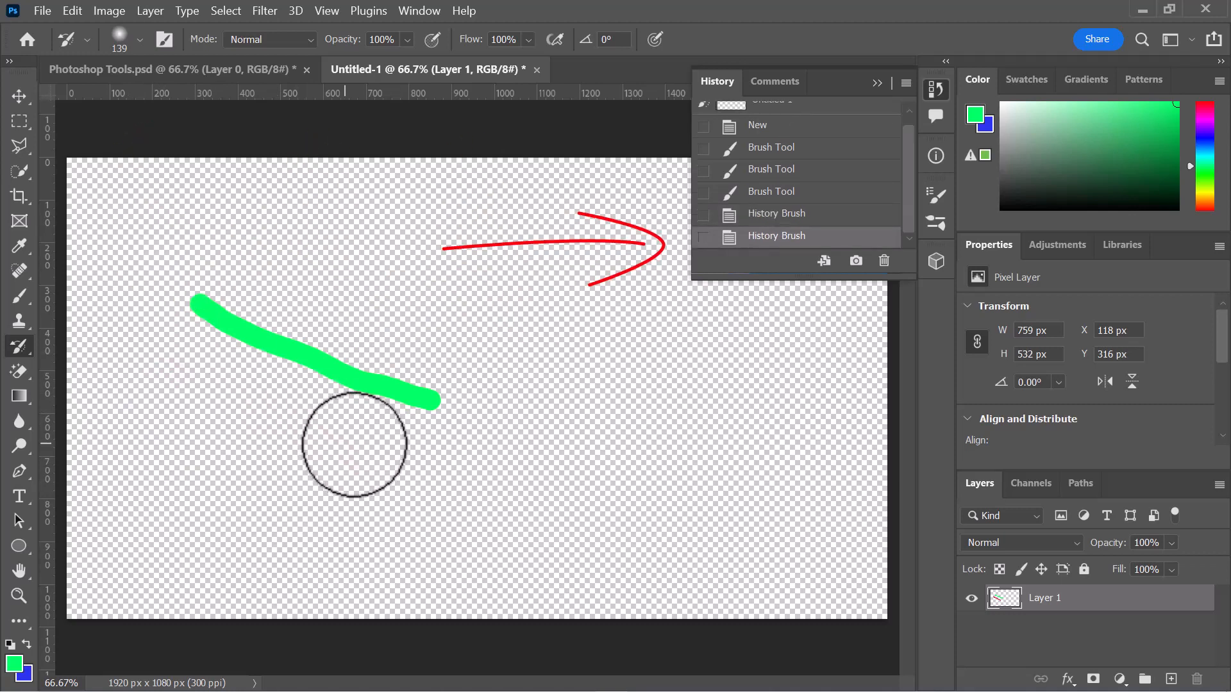
left_click(786, 195)
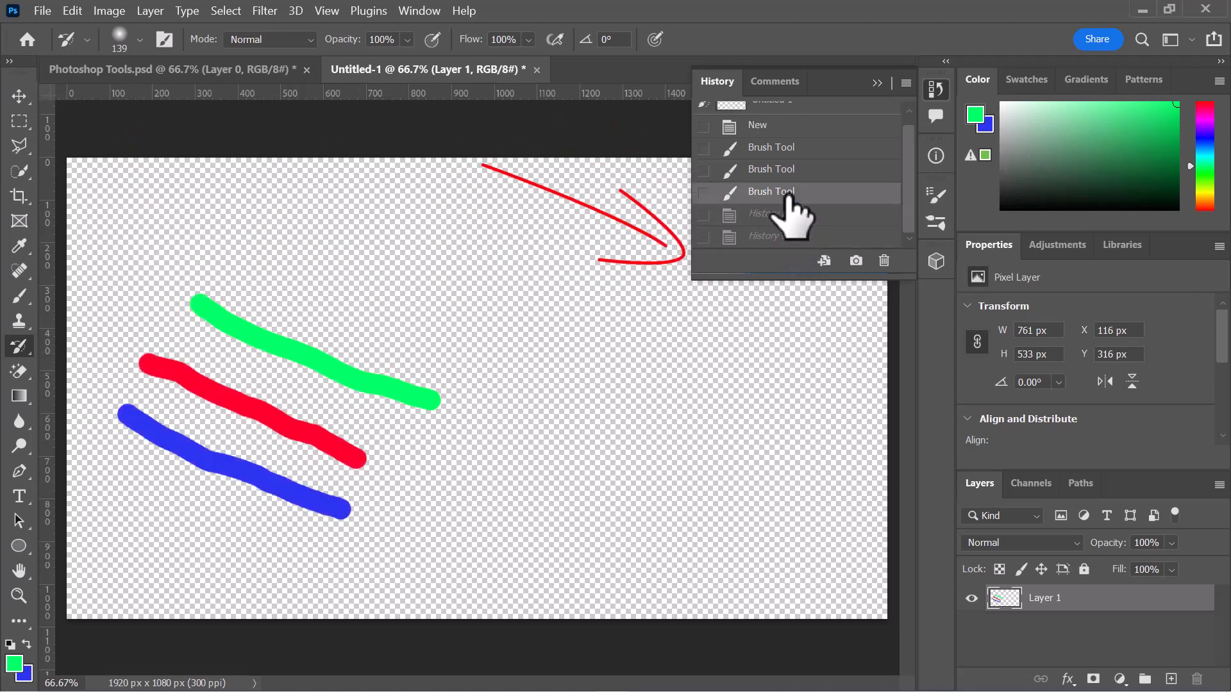
Create a new document from the current history state, and take a history snapshot in Untitled-1.
left_click(824, 261)
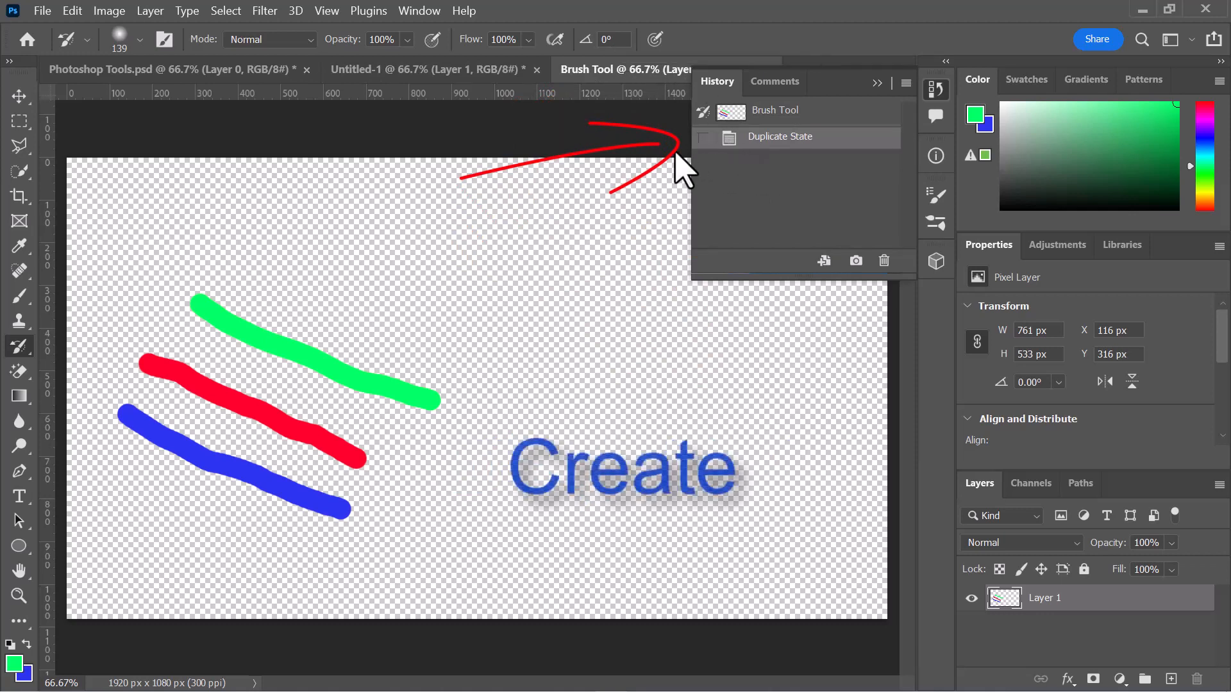
left_click(449, 71)
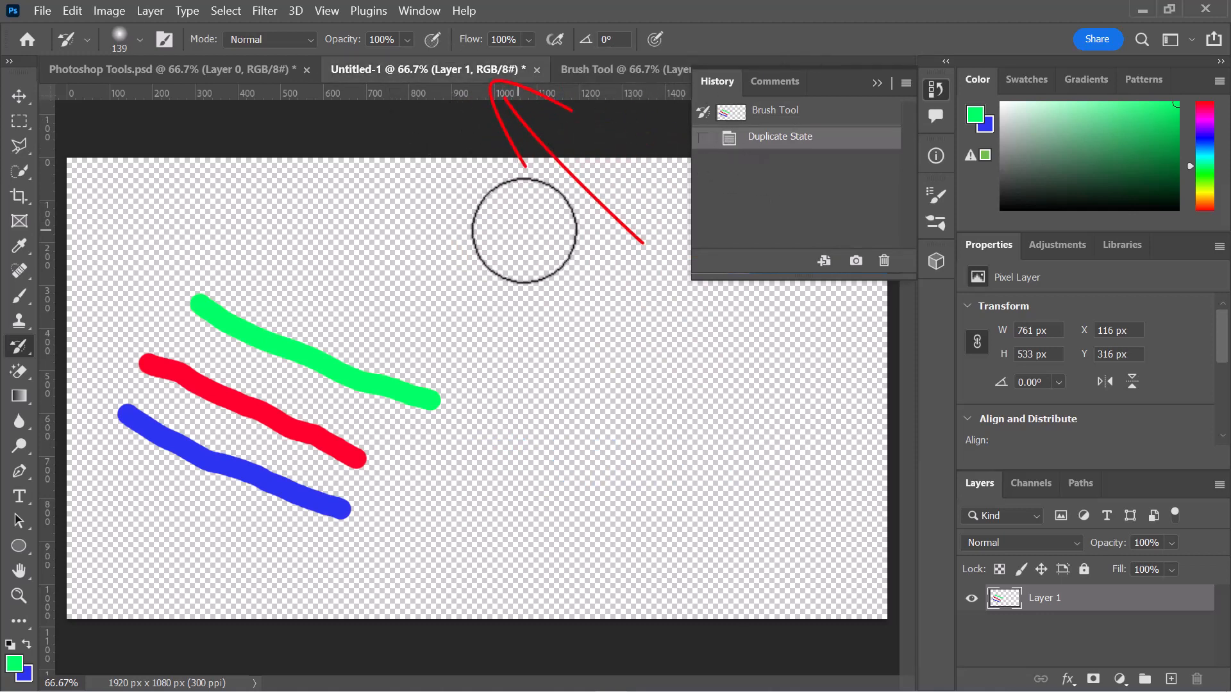
left_click(856, 261)
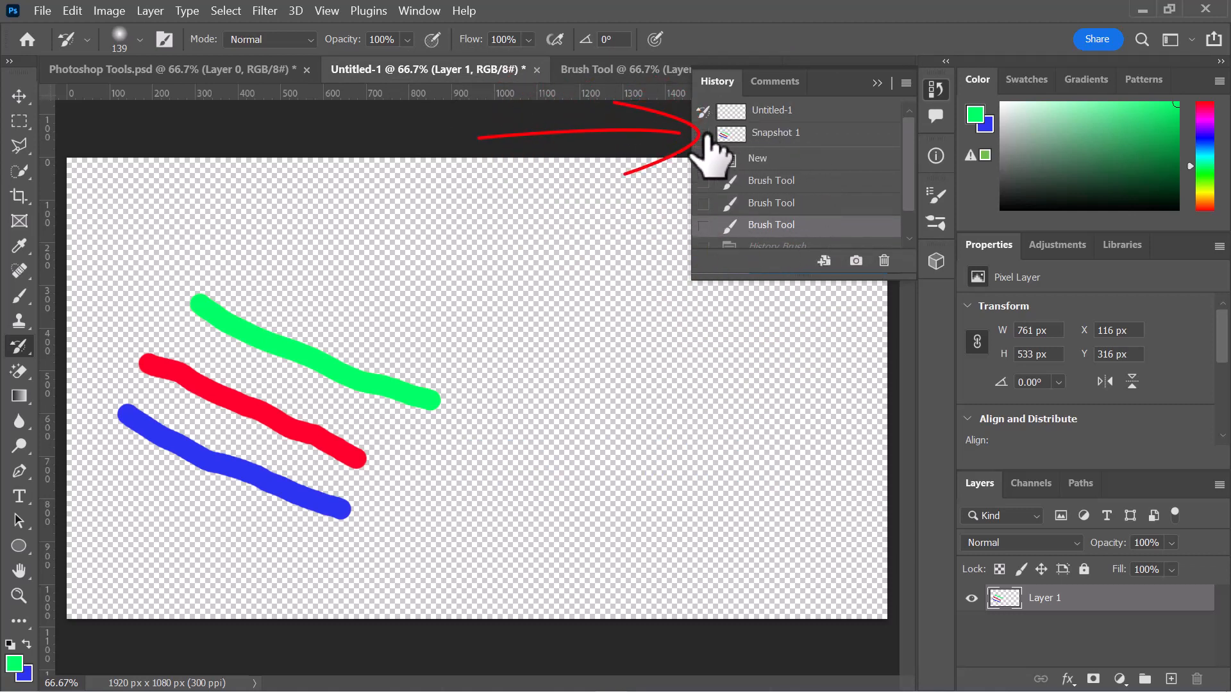
Restore Snapshot 1 in Untitled-1, go to the last History Brush state, and delete both History Brush states from the history.
left_click(772, 133)
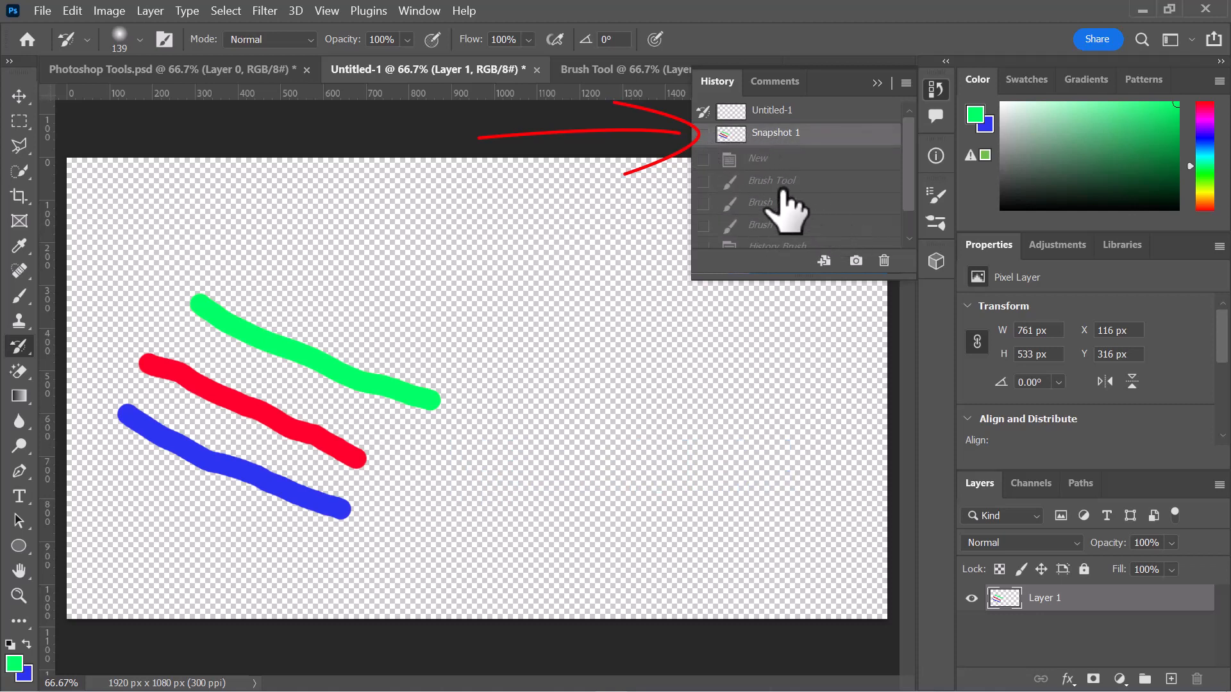
left_click(785, 244)
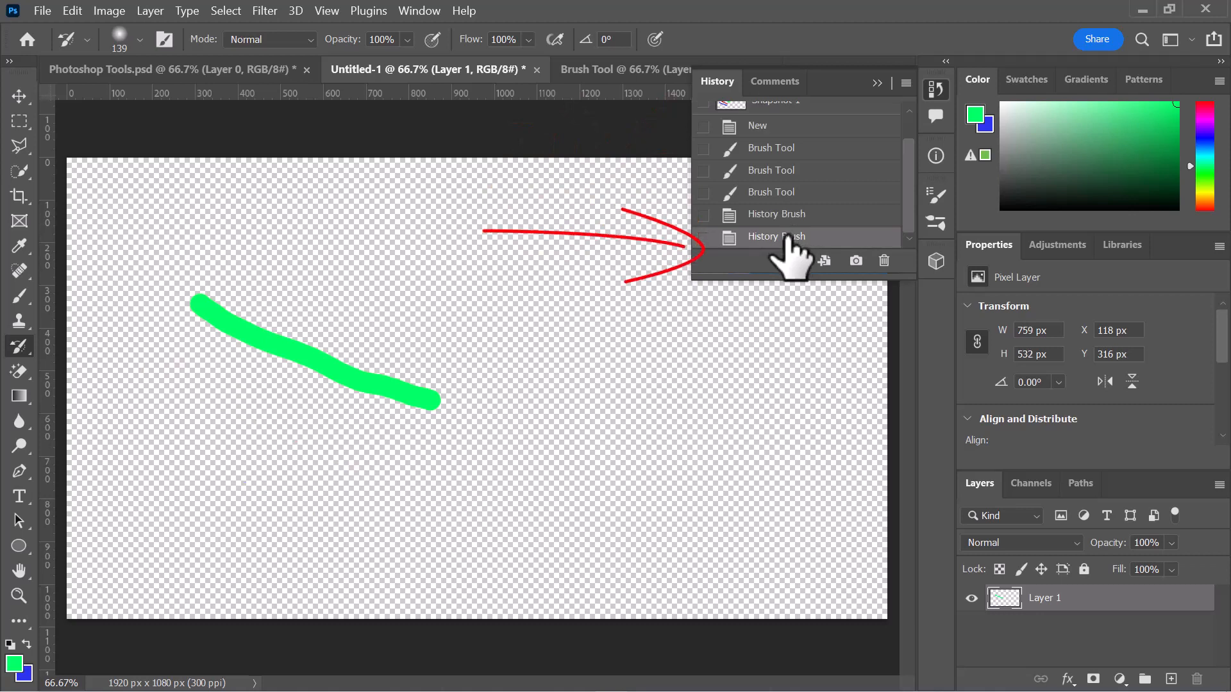
left_click(883, 260)
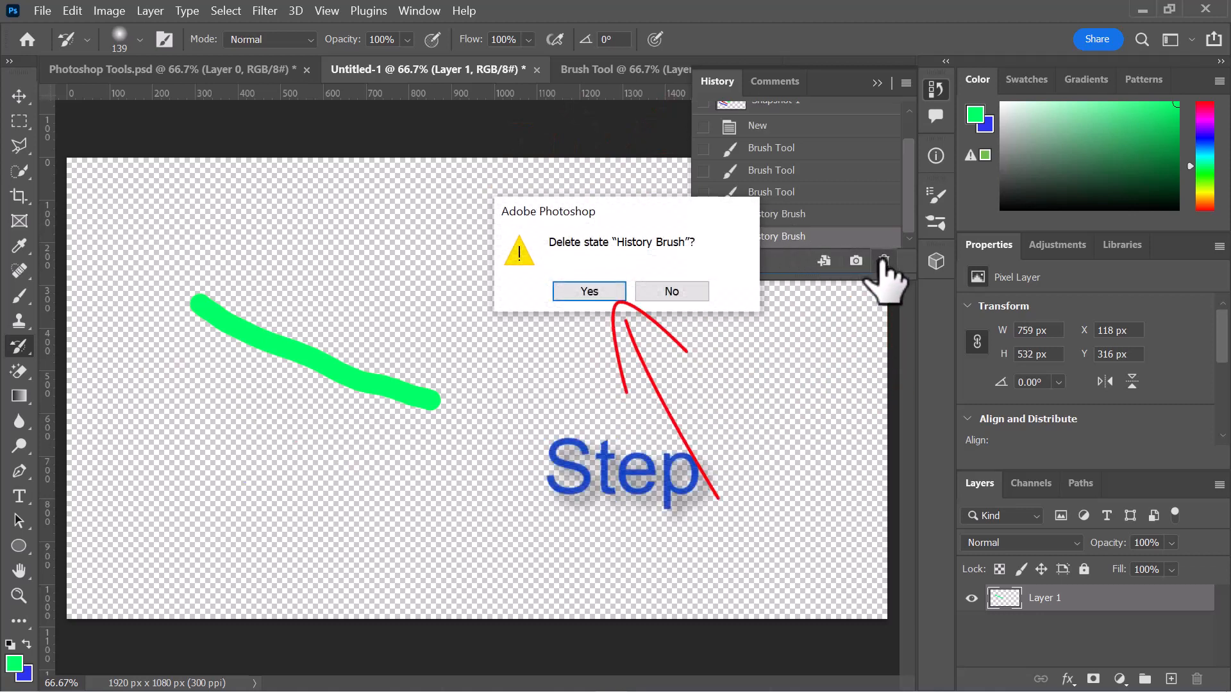
left_click(612, 295)
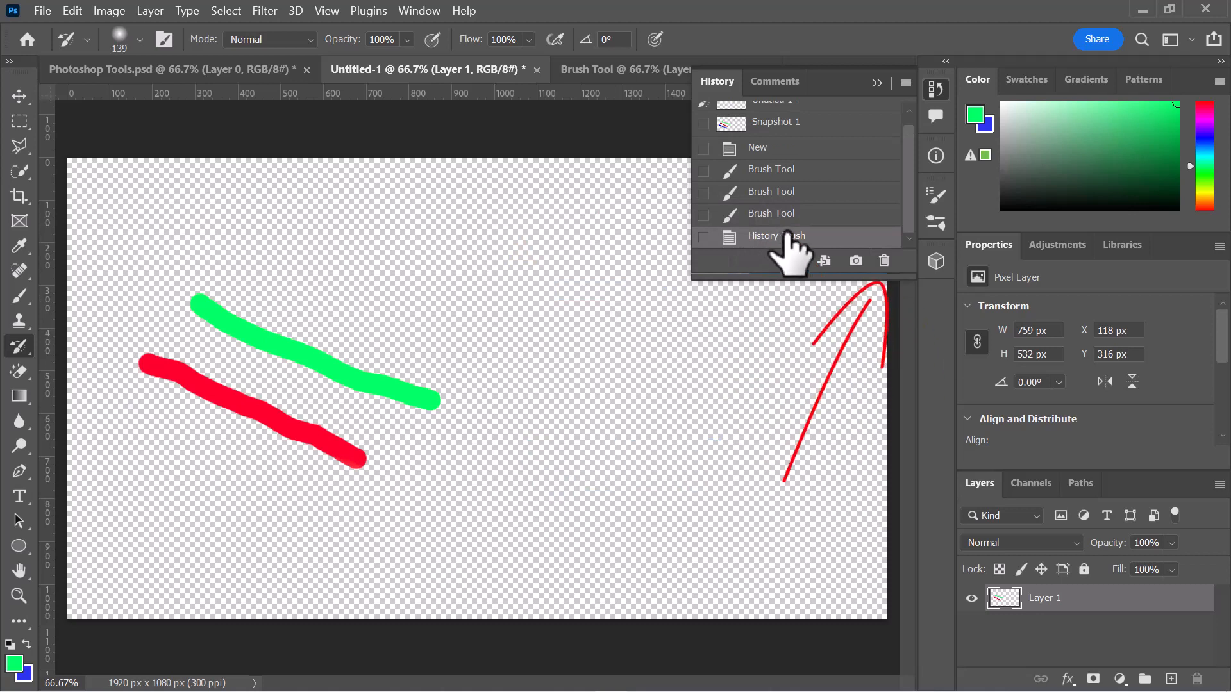
left_click(883, 261)
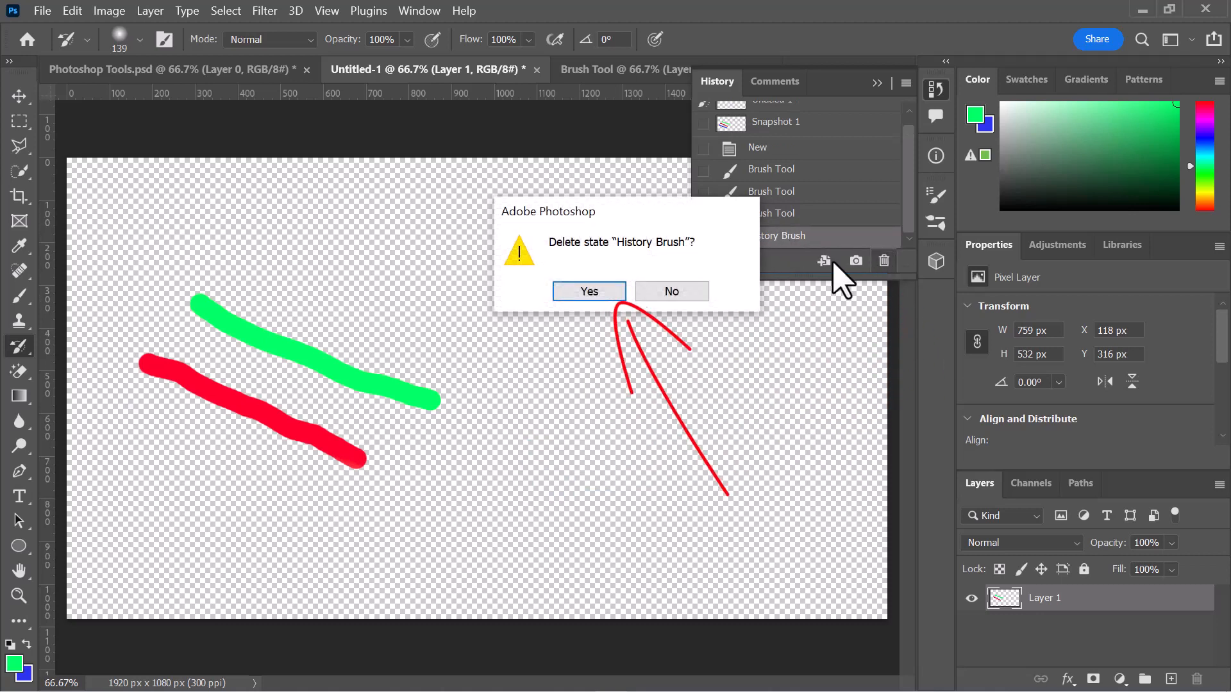
left_click(591, 289)
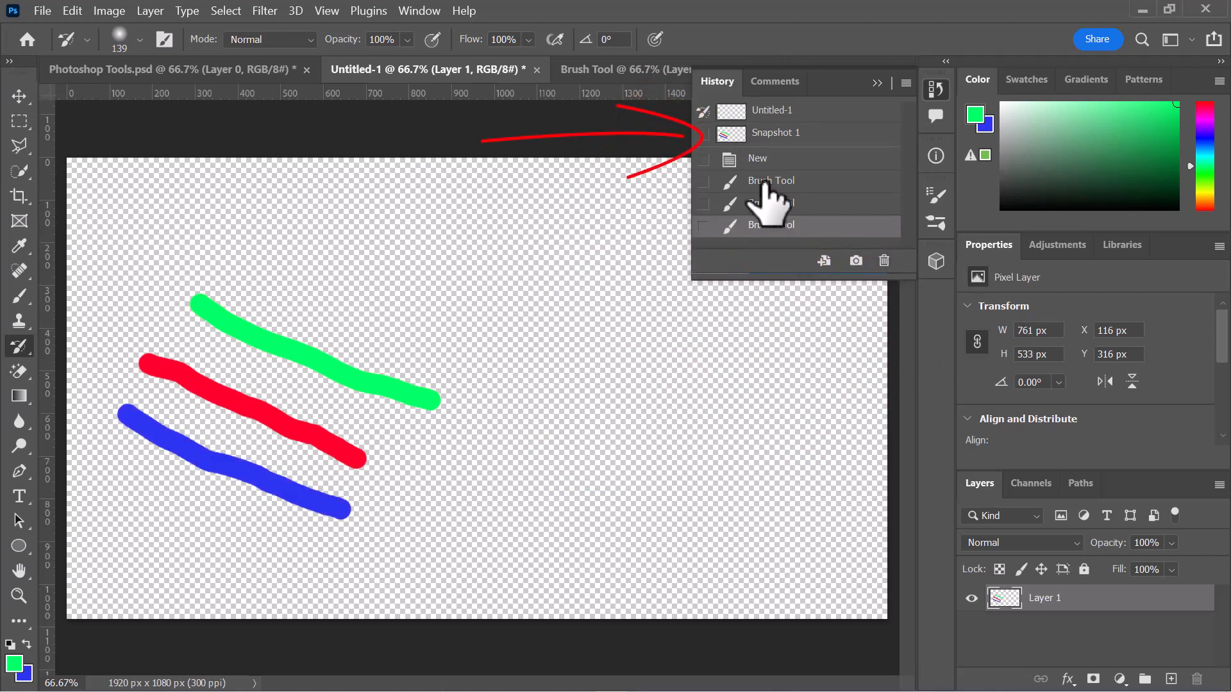
Delete Snapshot 1 from the history and return to the last Brush Tool state.
left_click(795, 134)
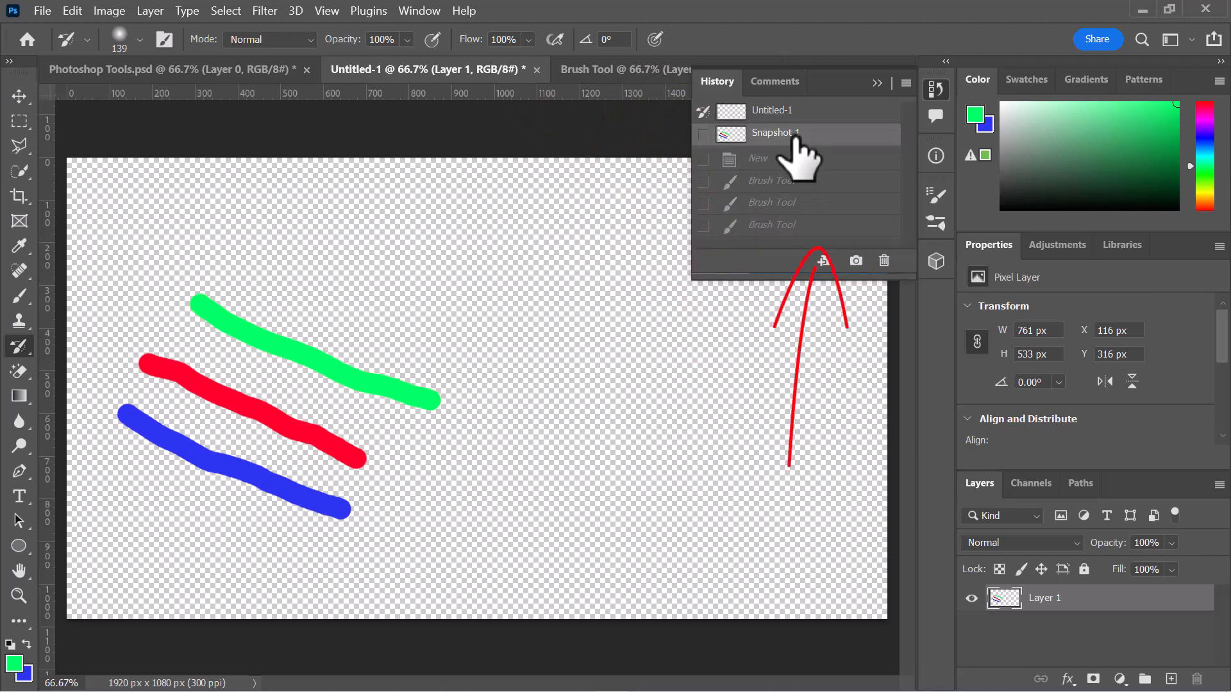
left_click(883, 261)
left_click(589, 291)
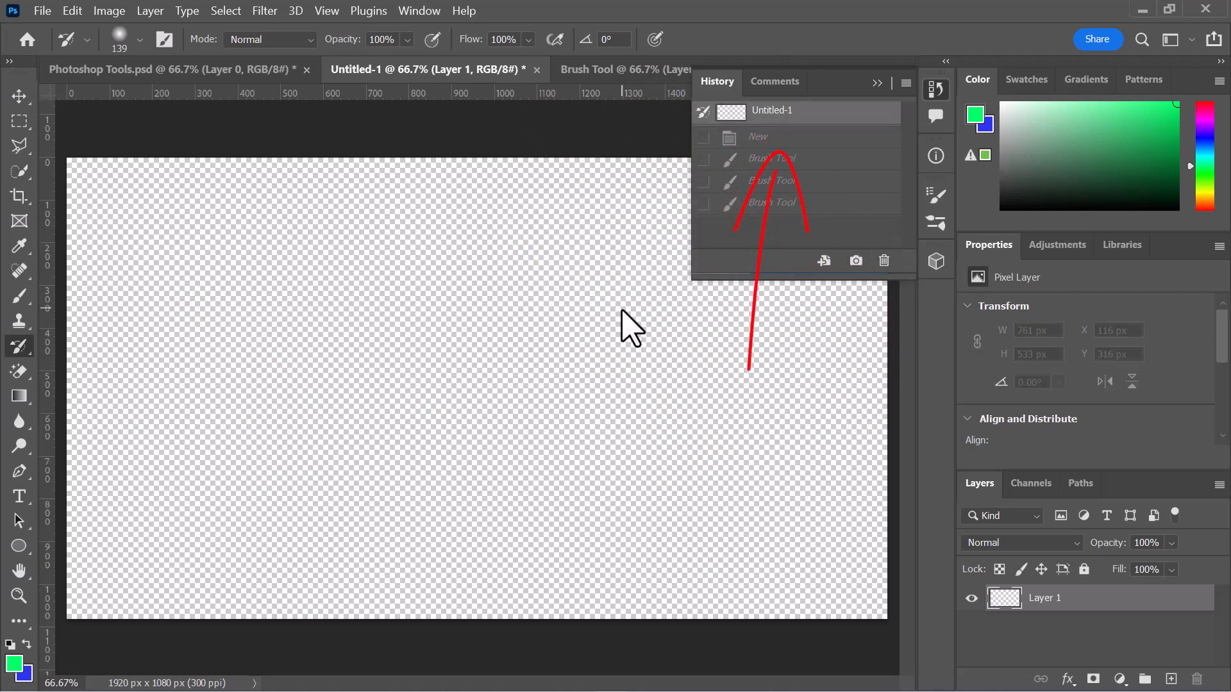
left_click(771, 203)
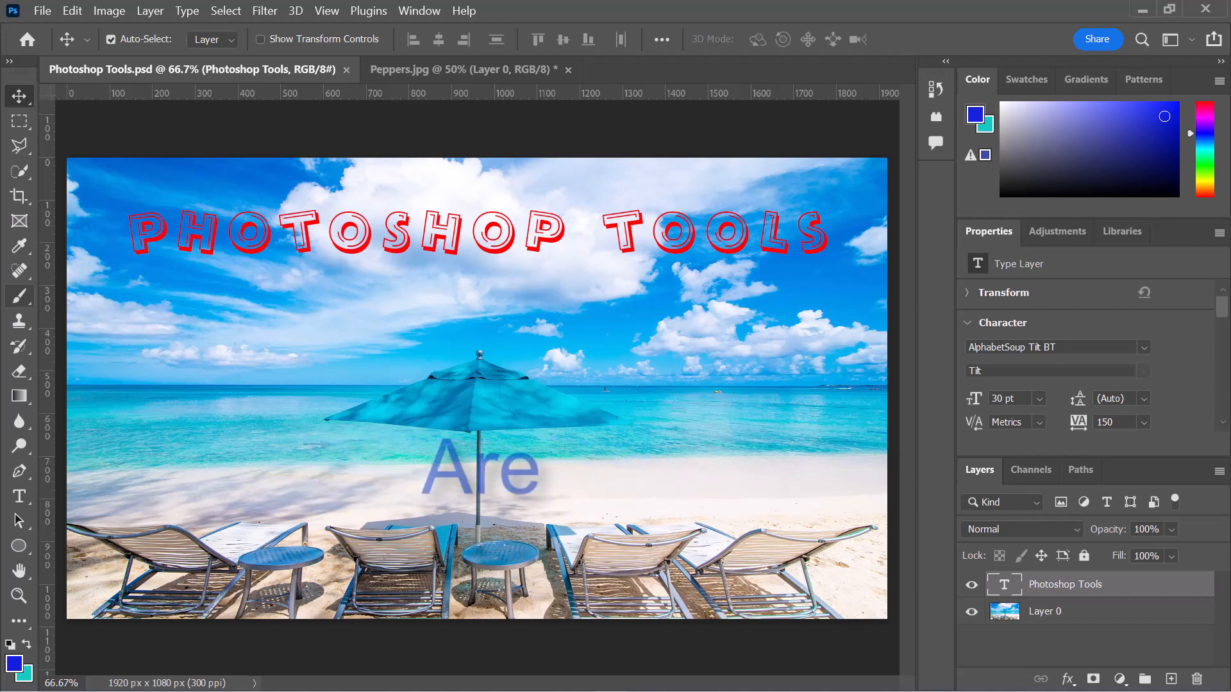
Activate the Color Replacement Tool and set its Tolerance to 30%.
left_click(14, 297)
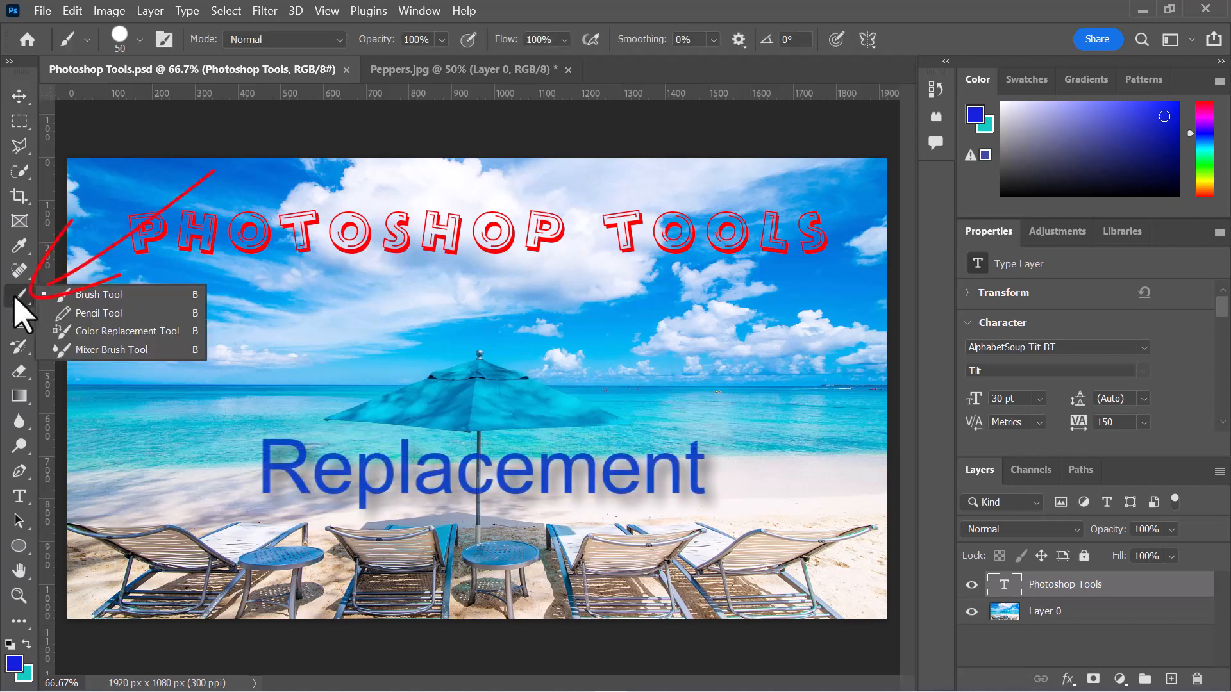
left_click(135, 331)
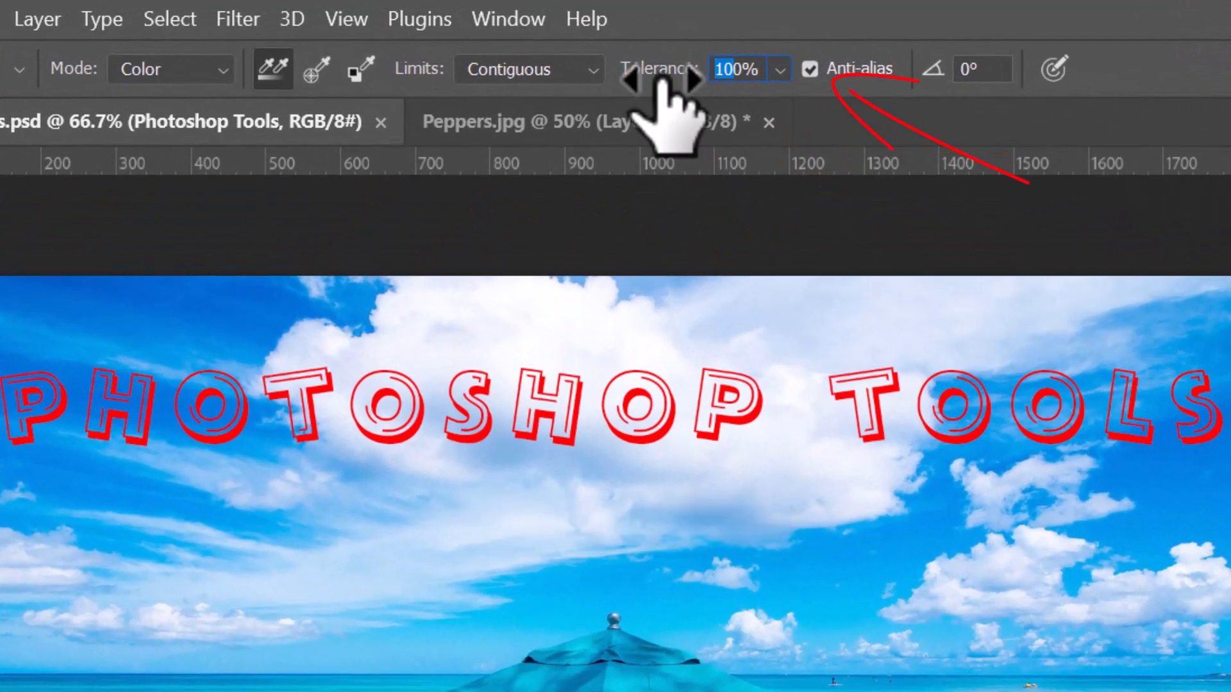
type("30")
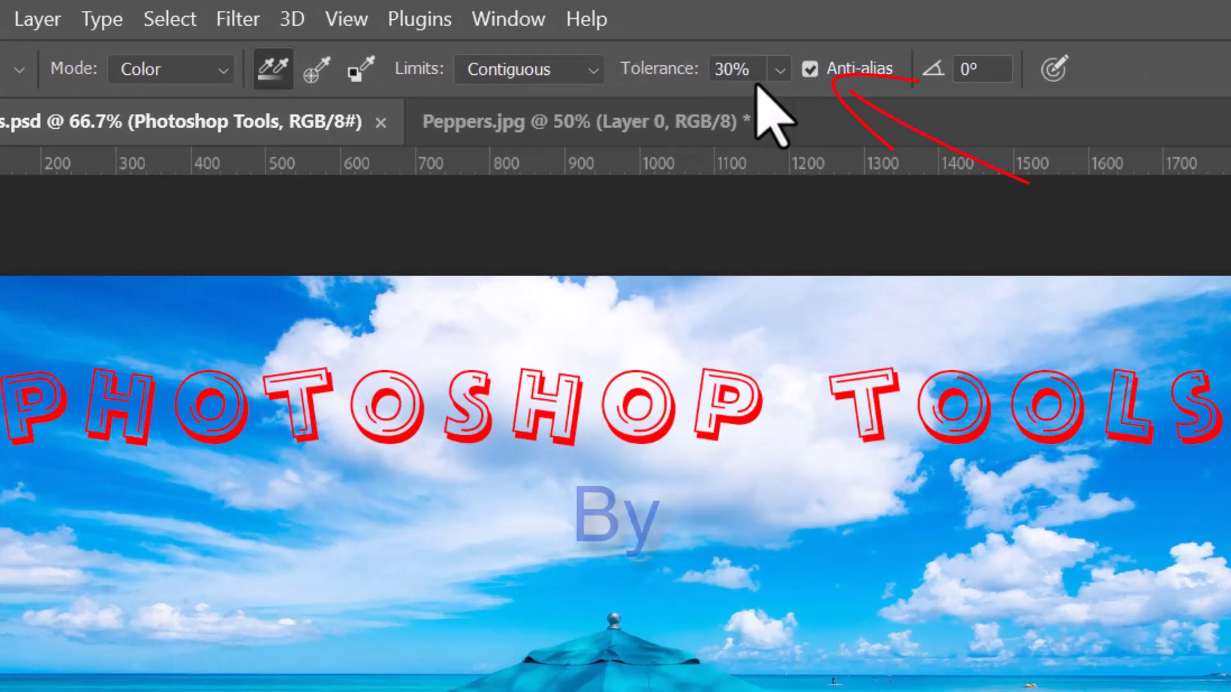
left_click(778, 72)
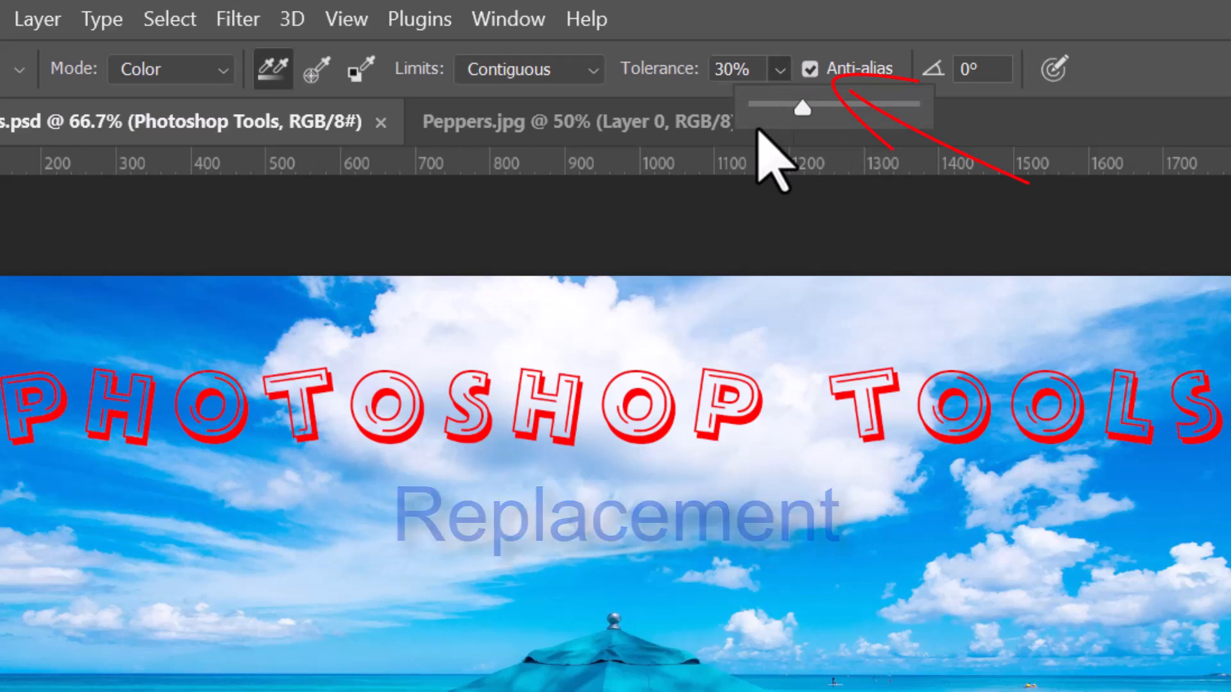
Review the Color Replacement Tool's Mode, Limits and brush angle options without changing them.
left_click(221, 64)
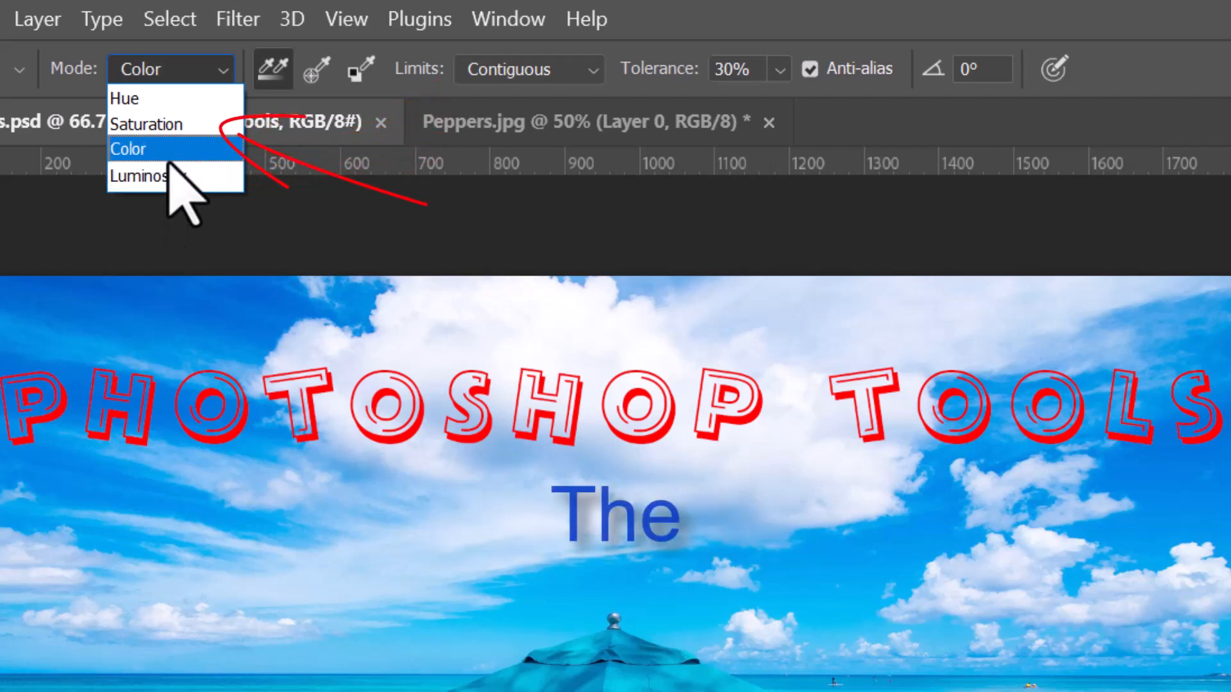
left_click(210, 70)
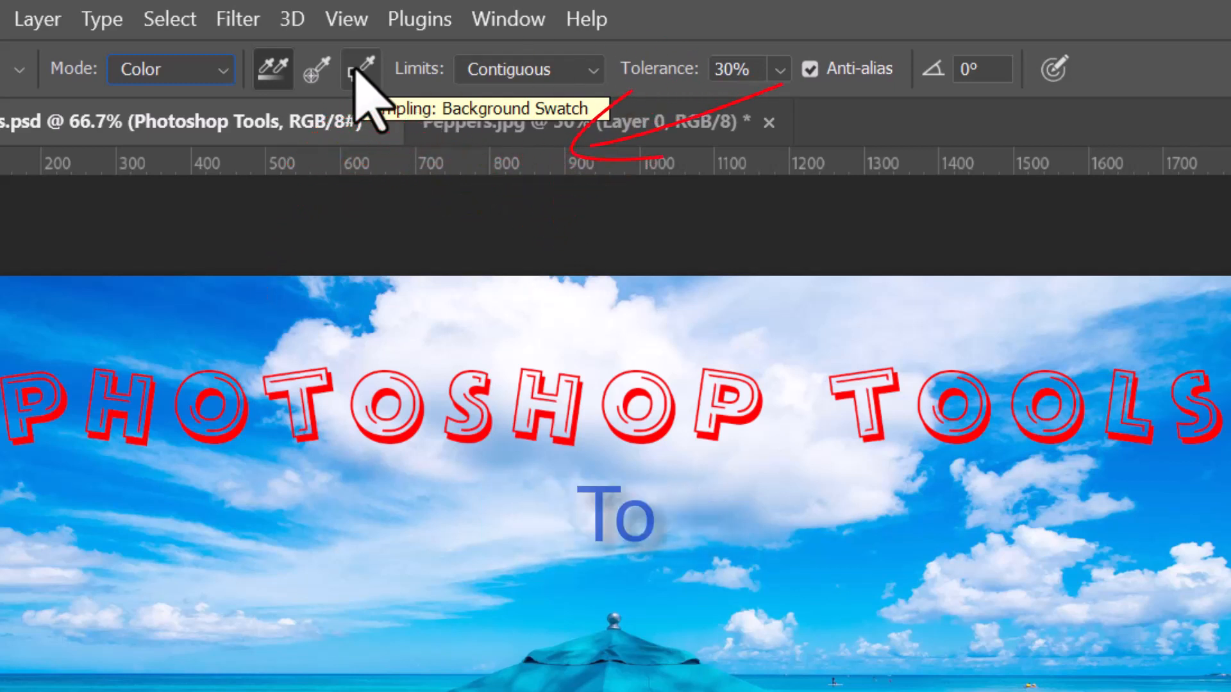
left_click(584, 69)
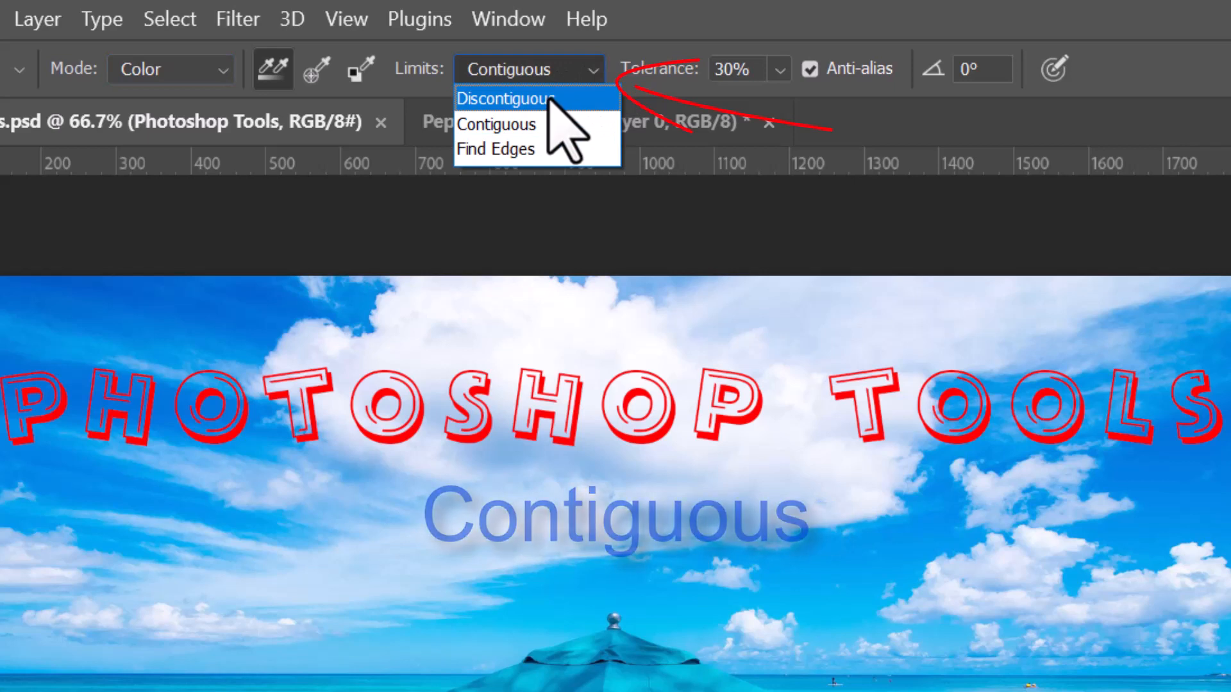
left_click(583, 64)
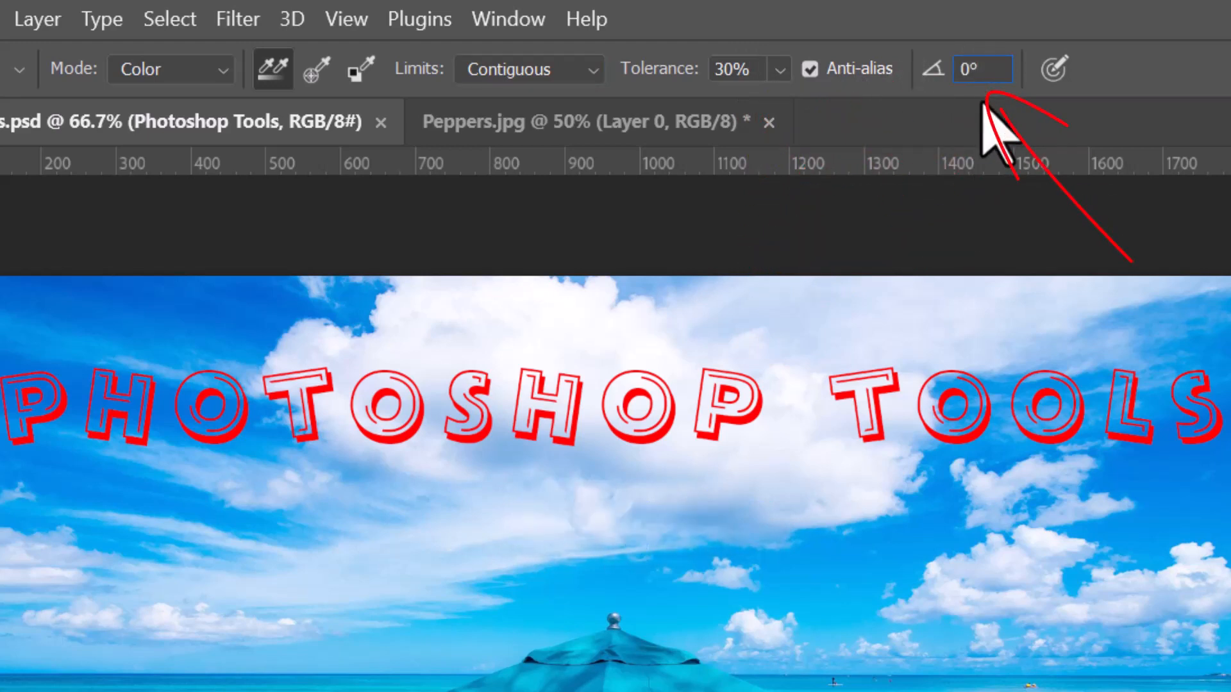
left_click(974, 69)
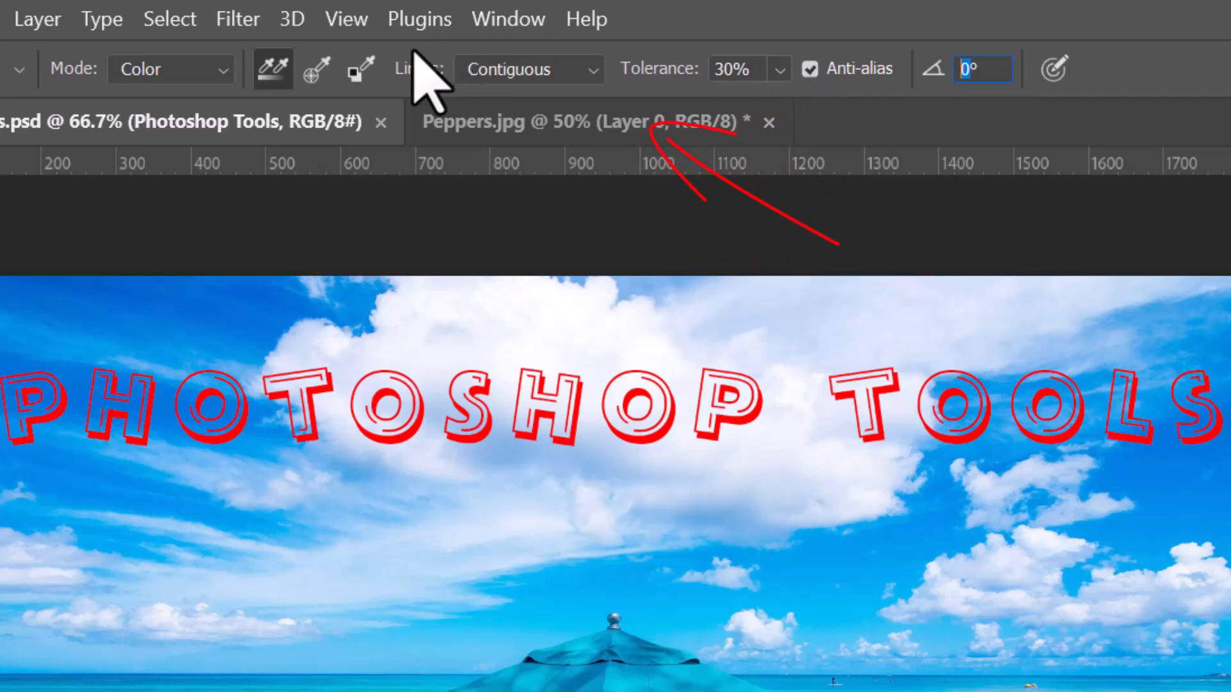
In Peppers.jpg, try blue Color Replacement strokes across the peppers with continuous sampling and with sampling once, undoing each stroke.
left_click(545, 122)
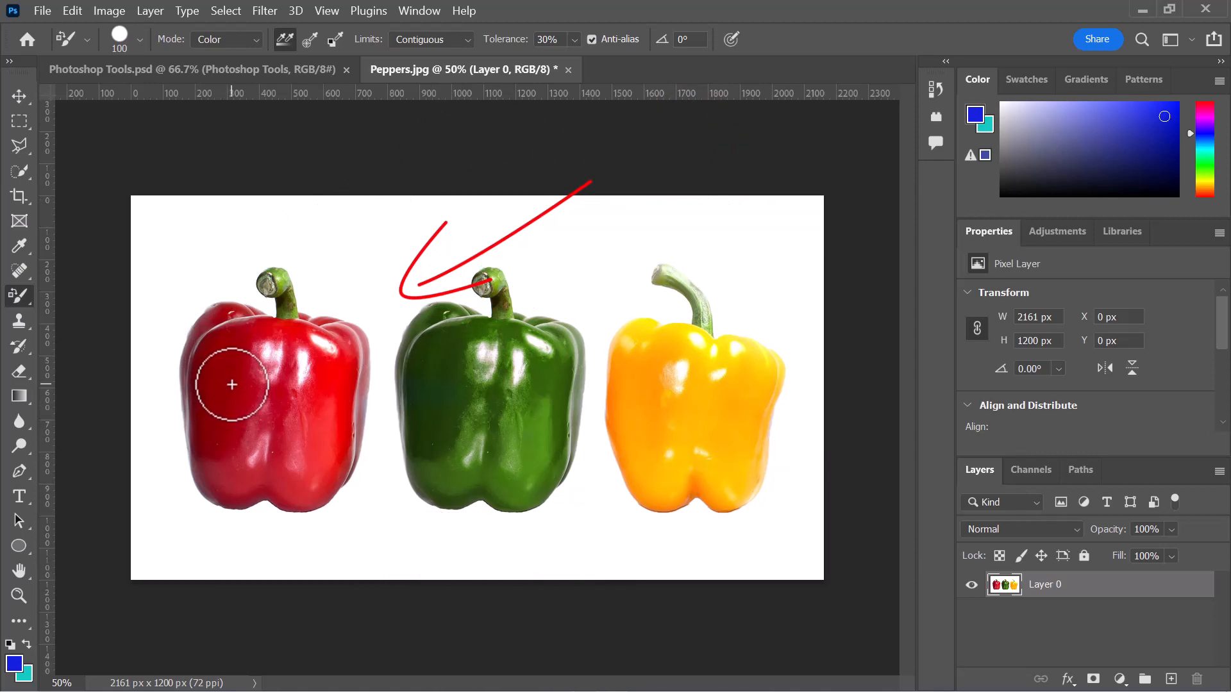
left_click_drag(267, 379, 729, 397)
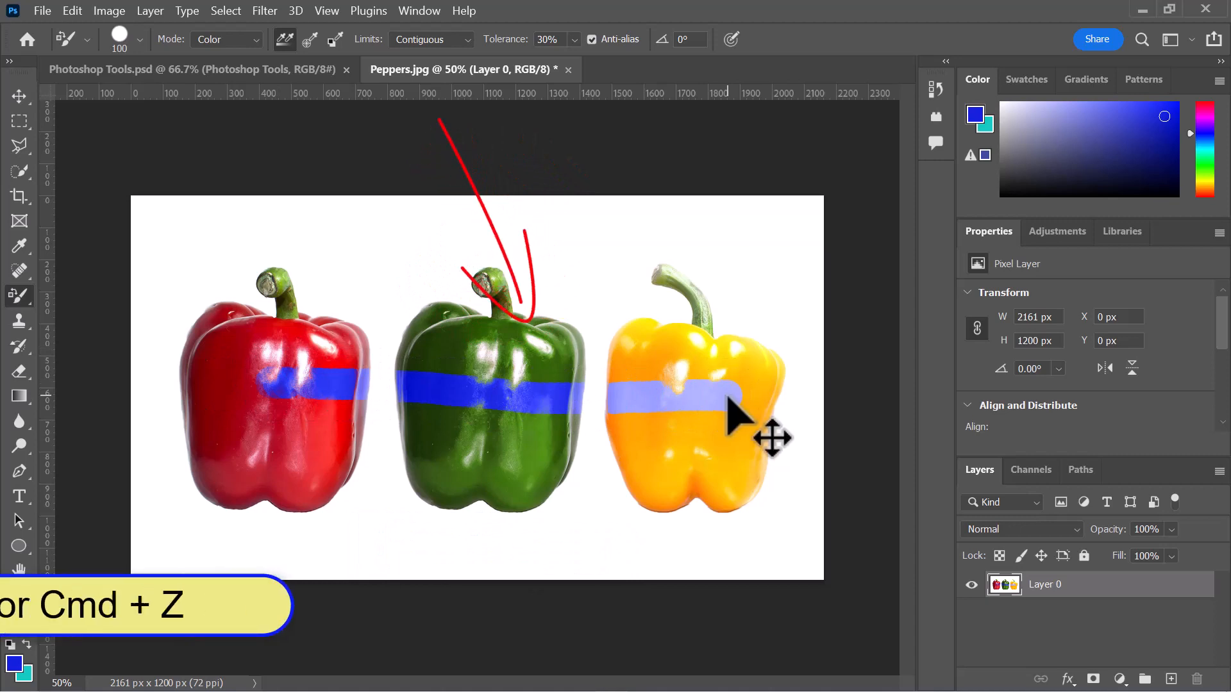
key("ctrl+z")
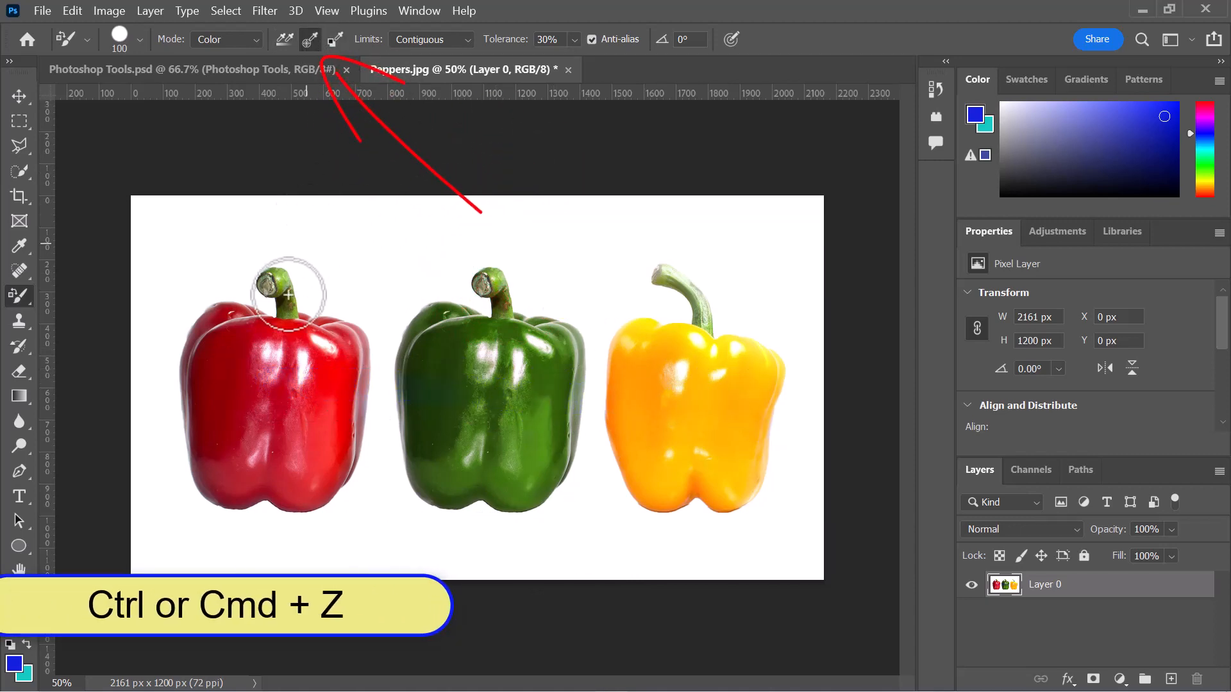
left_click_drag(288, 400, 393, 407)
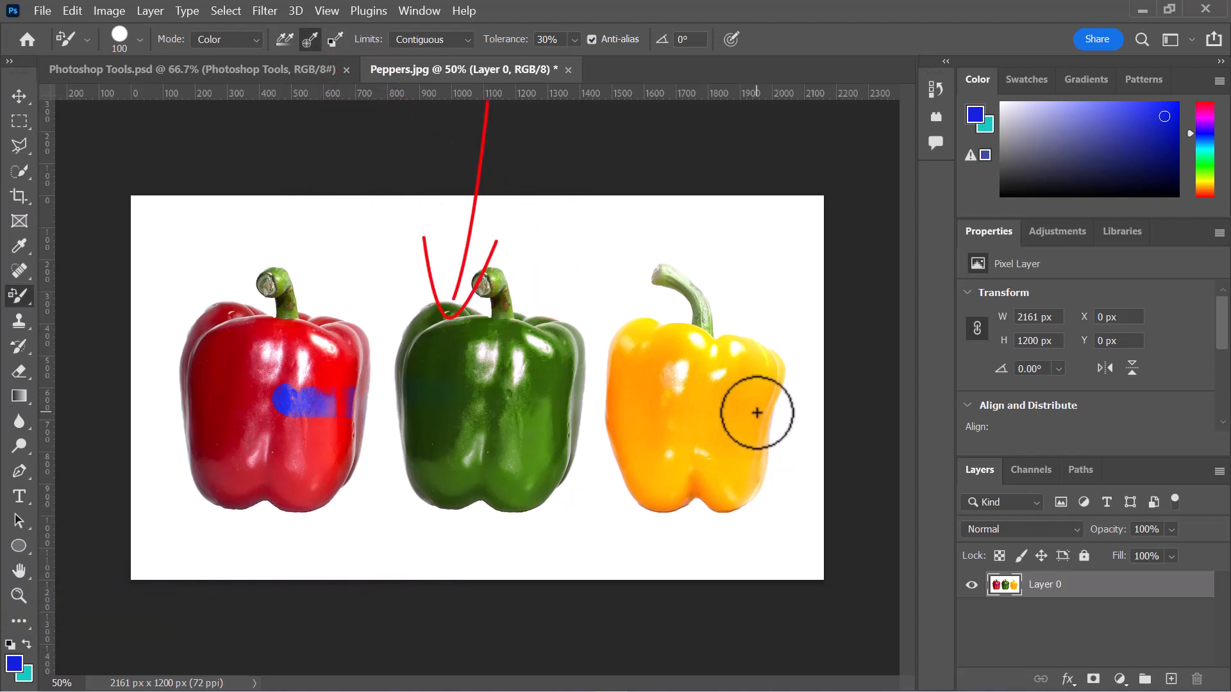
key("ctrl+z")
Paint a horizontal blue stroke across the three peppers using continuous sampling with Limits set to Discontiguous.
left_click(334, 40)
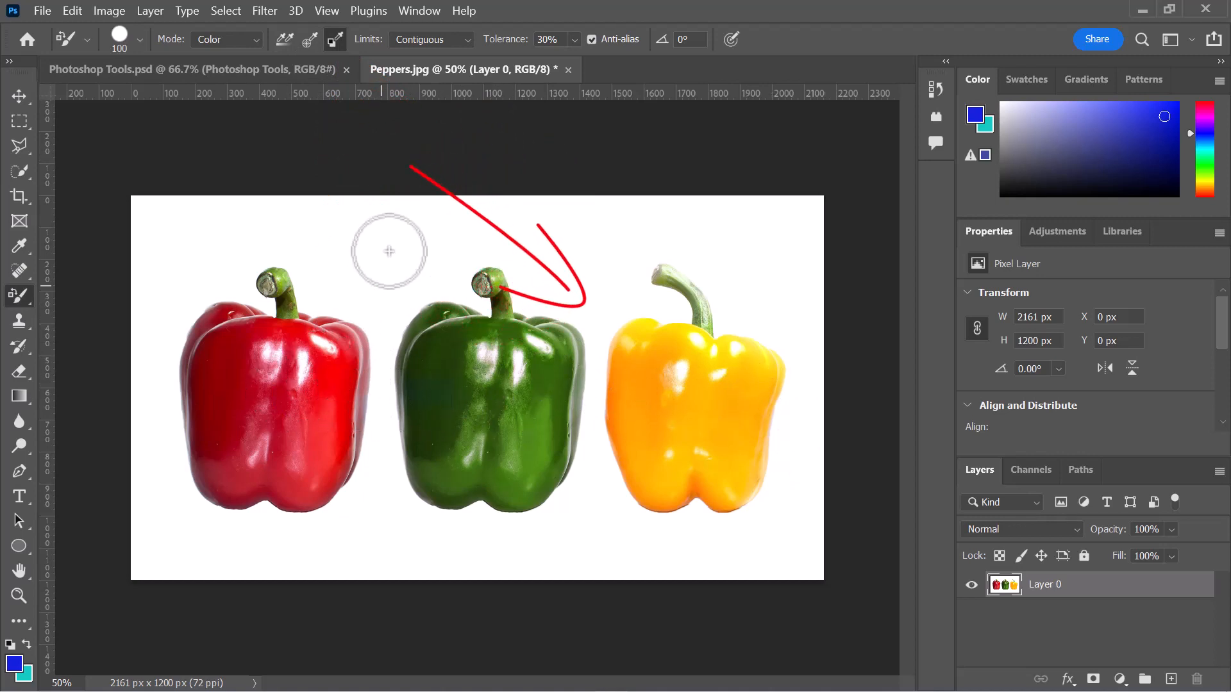
left_click(452, 40)
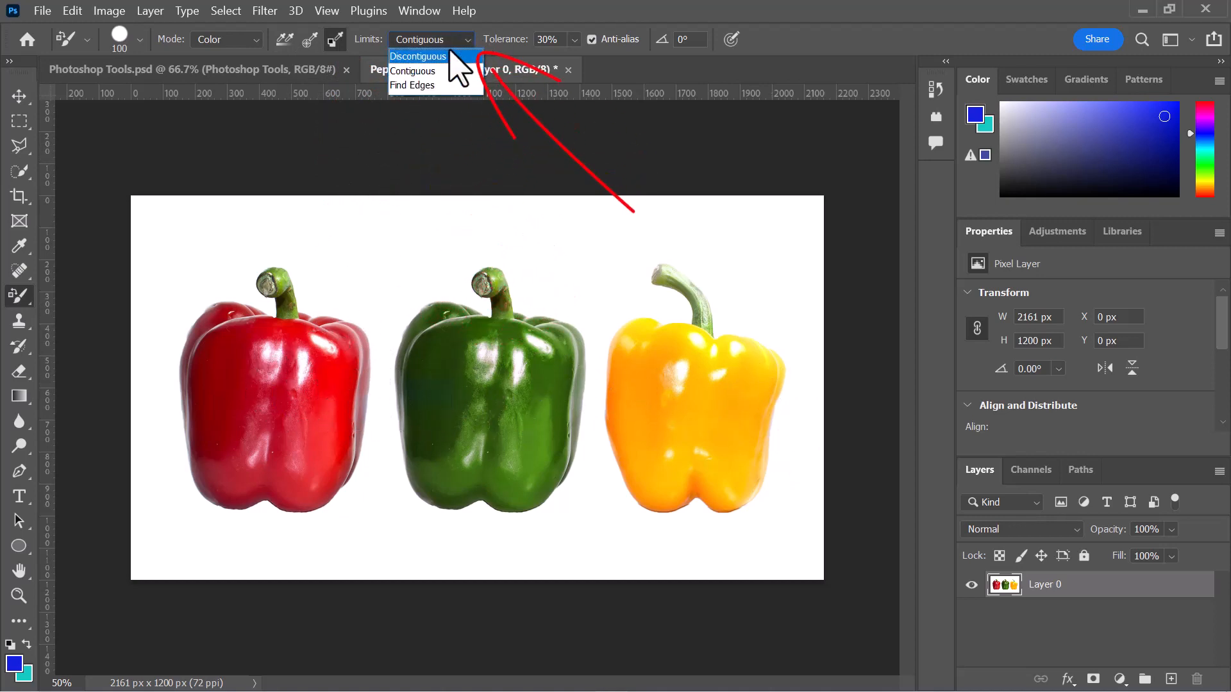
left_click(452, 56)
left_click(284, 39)
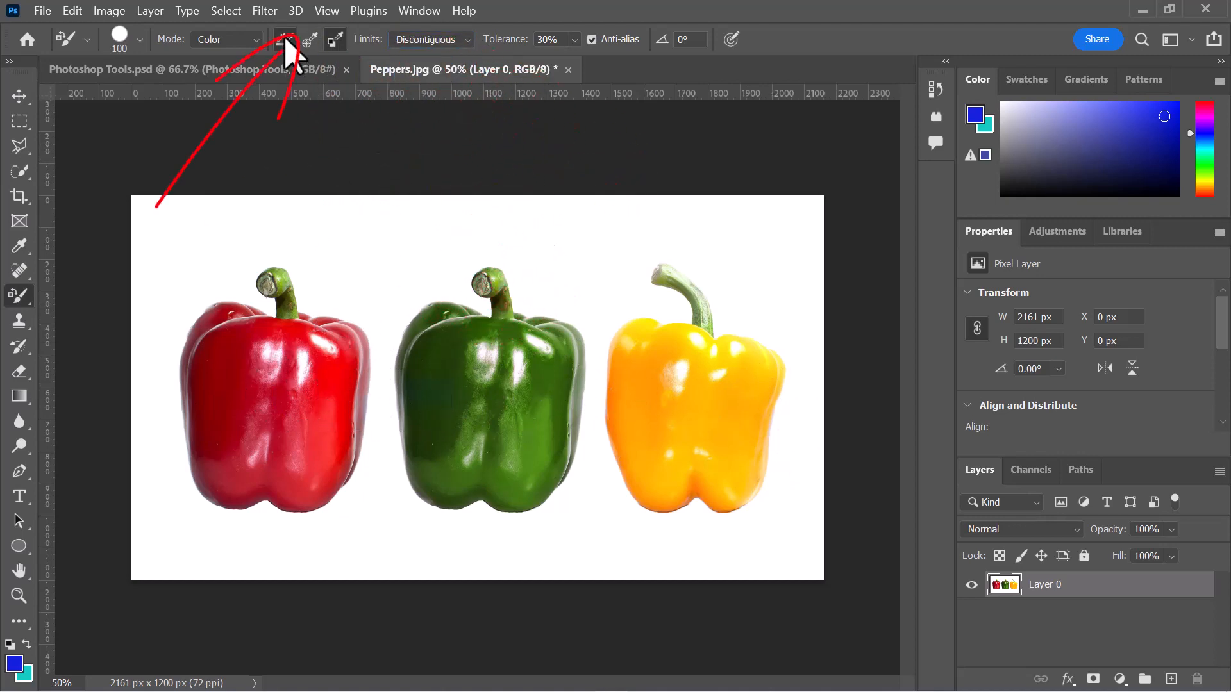
left_click(465, 42)
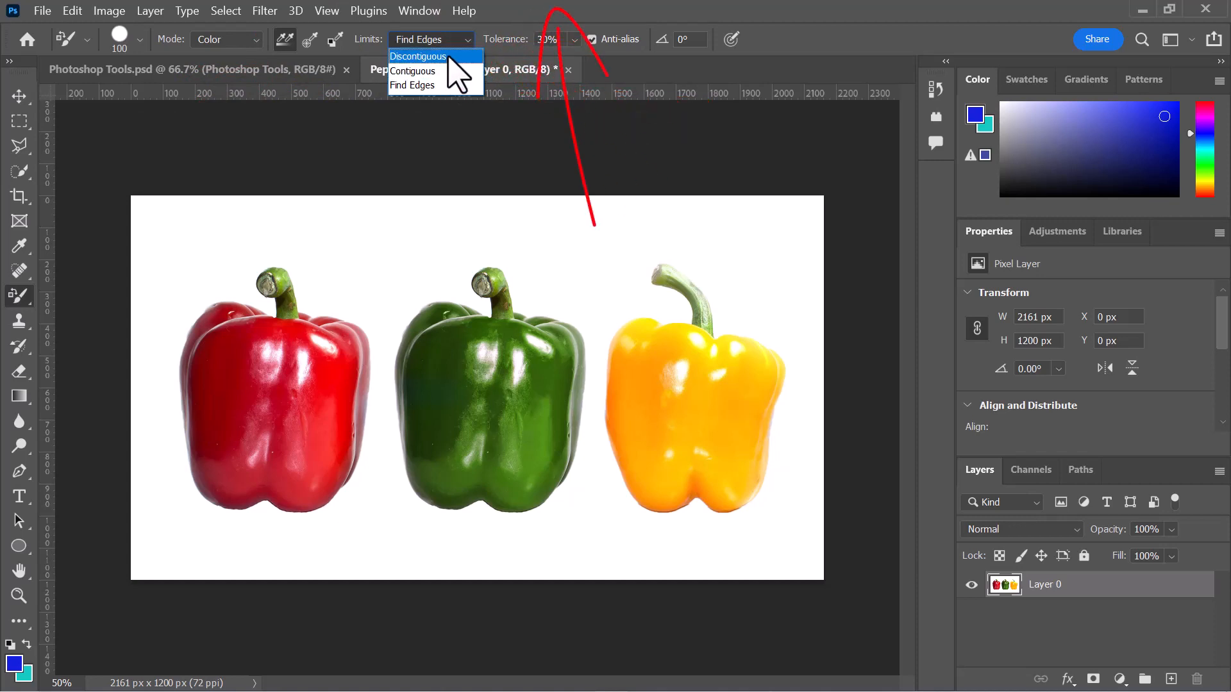
left_click(442, 56)
left_click_drag(252, 382, 847, 399)
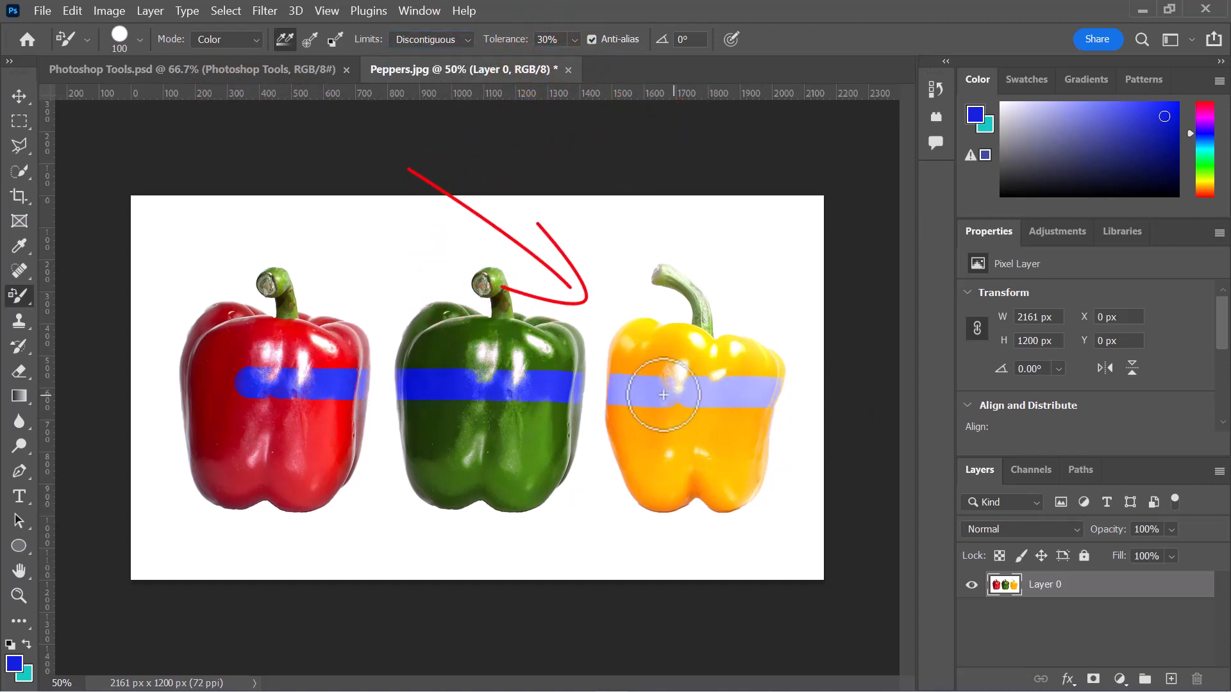
Set Limits to Find Edges and paint blue down the right-hand edges of the red, green and yellow peppers.
left_click(468, 40)
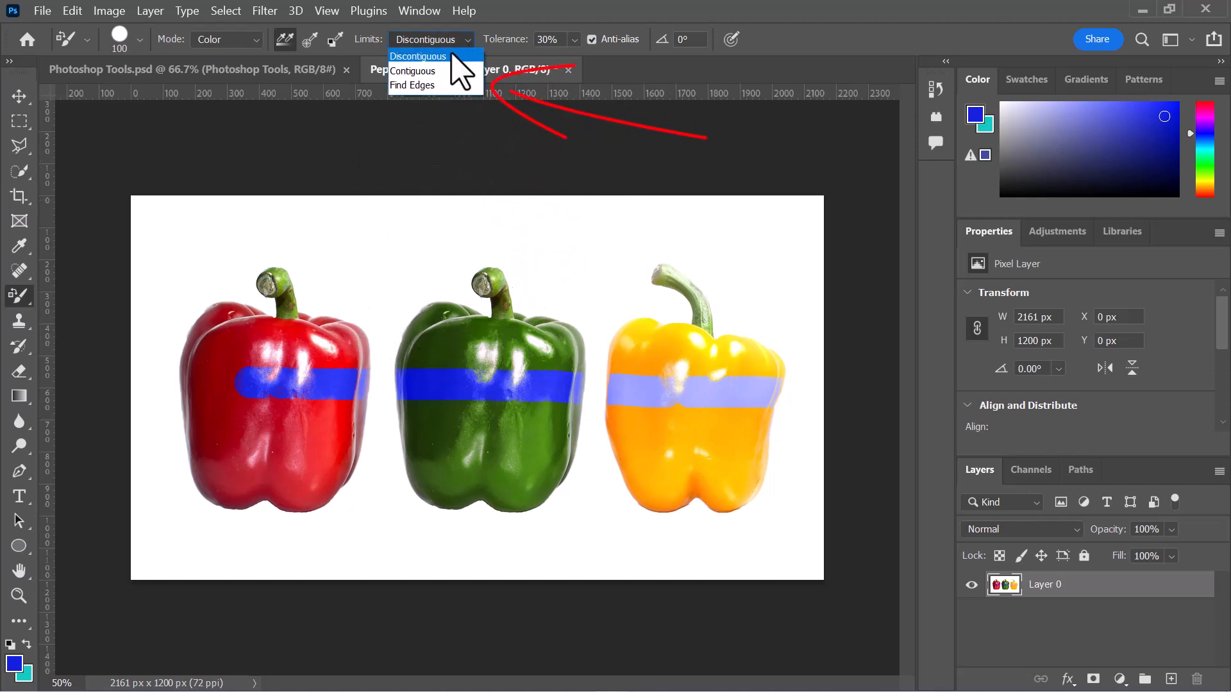
left_click(441, 86)
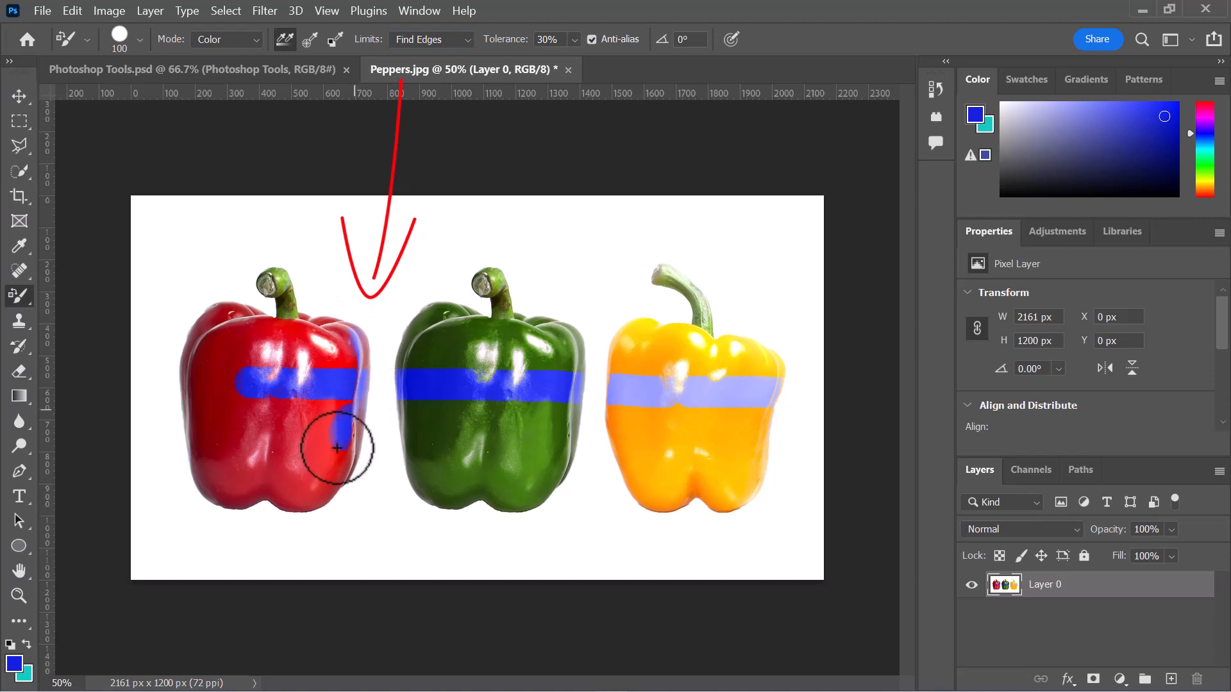
left_click_drag(337, 448, 310, 498)
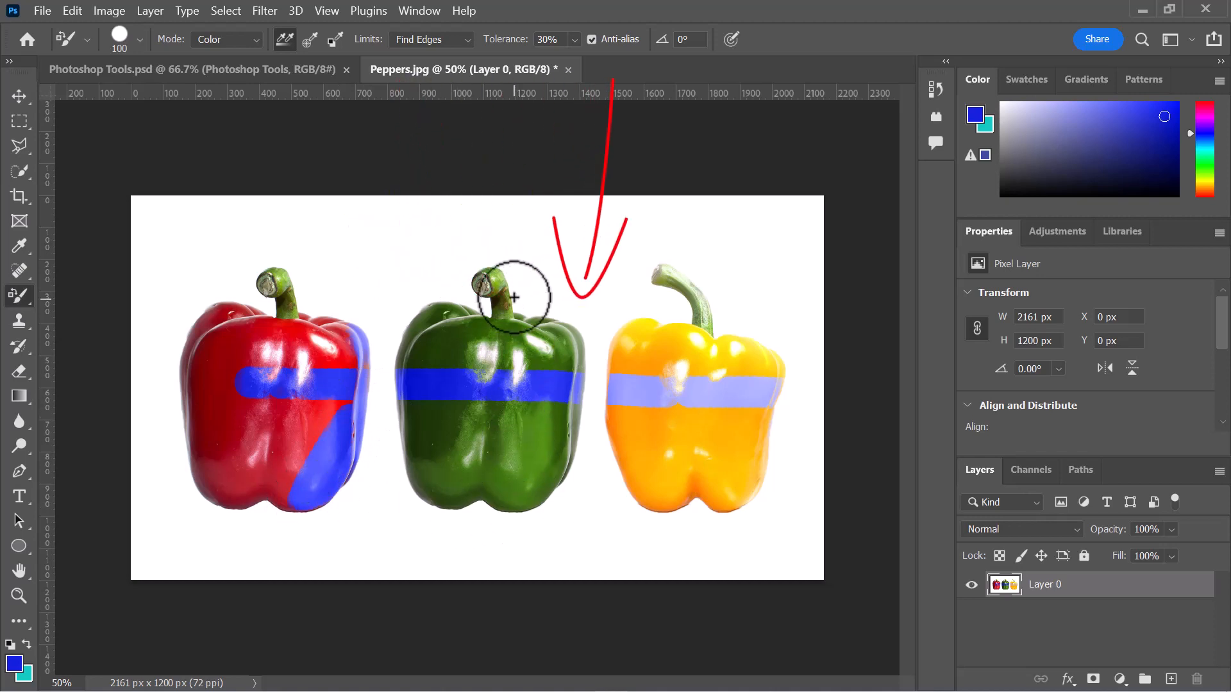
left_click_drag(573, 348, 557, 490)
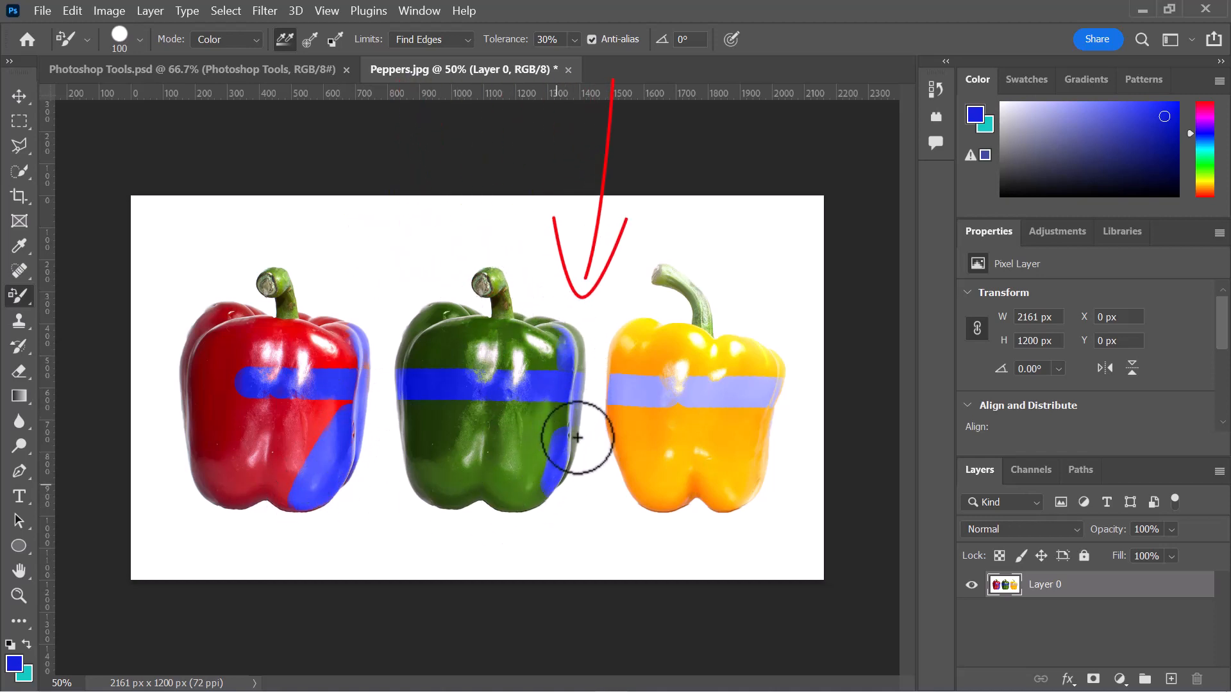
mouse_move(577, 438)
left_mouse_down()
mouse_move(585, 329)
mouse_move(566, 481)
mouse_move(578, 367)
mouse_move(569, 316)
mouse_move(570, 491)
mouse_move(575, 394)
mouse_move(557, 451)
mouse_move(565, 412)
left_mouse_up()
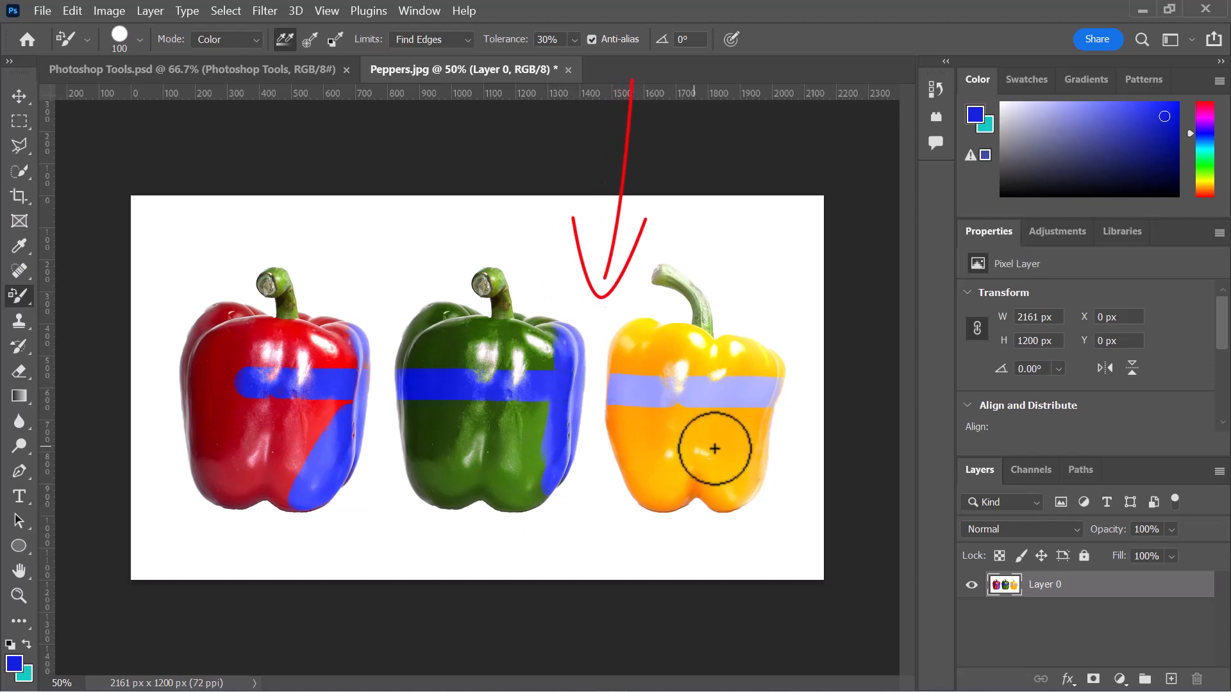
mouse_move(779, 485)
left_mouse_down()
mouse_move(754, 506)
mouse_move(768, 387)
mouse_move(760, 423)
mouse_move(774, 437)
mouse_move(784, 401)
mouse_move(759, 461)
mouse_move(793, 341)
mouse_move(778, 427)
mouse_move(793, 394)
mouse_move(784, 376)
mouse_move(782, 392)
mouse_move(788, 361)
mouse_move(772, 370)
mouse_move(749, 521)
mouse_move(757, 489)
mouse_move(743, 518)
mouse_move(735, 491)
mouse_move(717, 517)
mouse_move(762, 503)
mouse_move(712, 516)
left_mouse_up()
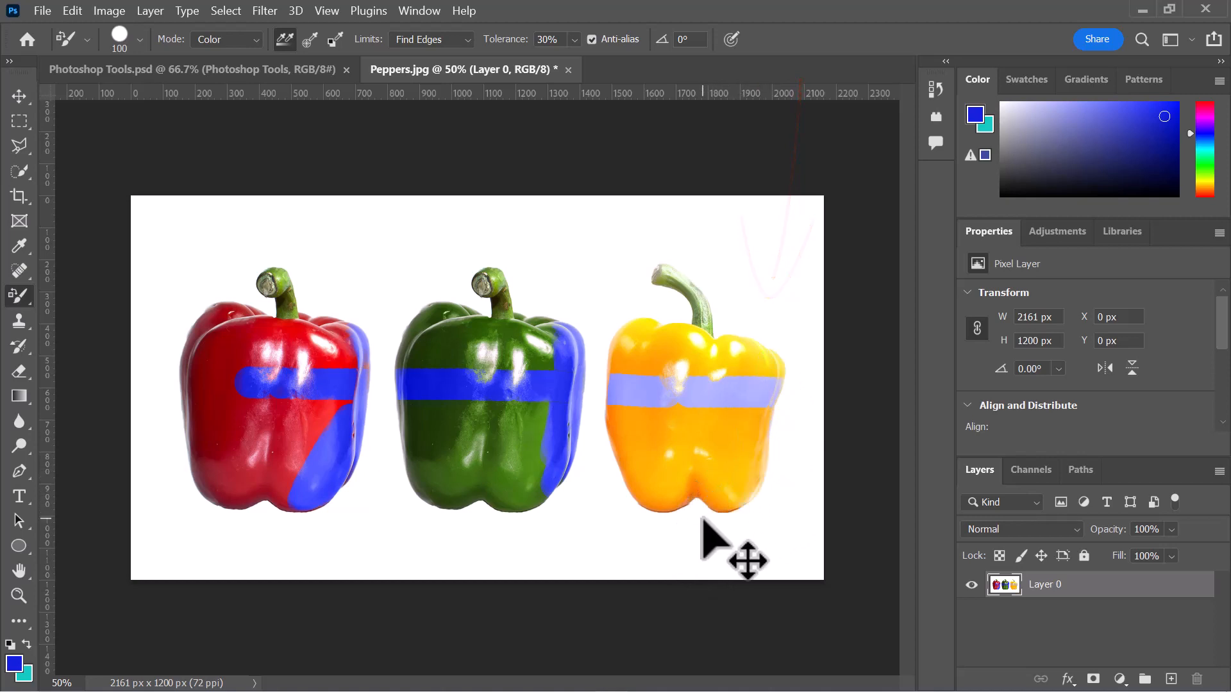
Undo the blue Color Replacement strokes on the peppers.
key("ctrl+z")
key("ctrl+z")
key("ctrl+z")
key("ctrl+z")
key("ctrl+z")
key("ctrl+z")
key("ctrl+z")
key("ctrl+z")
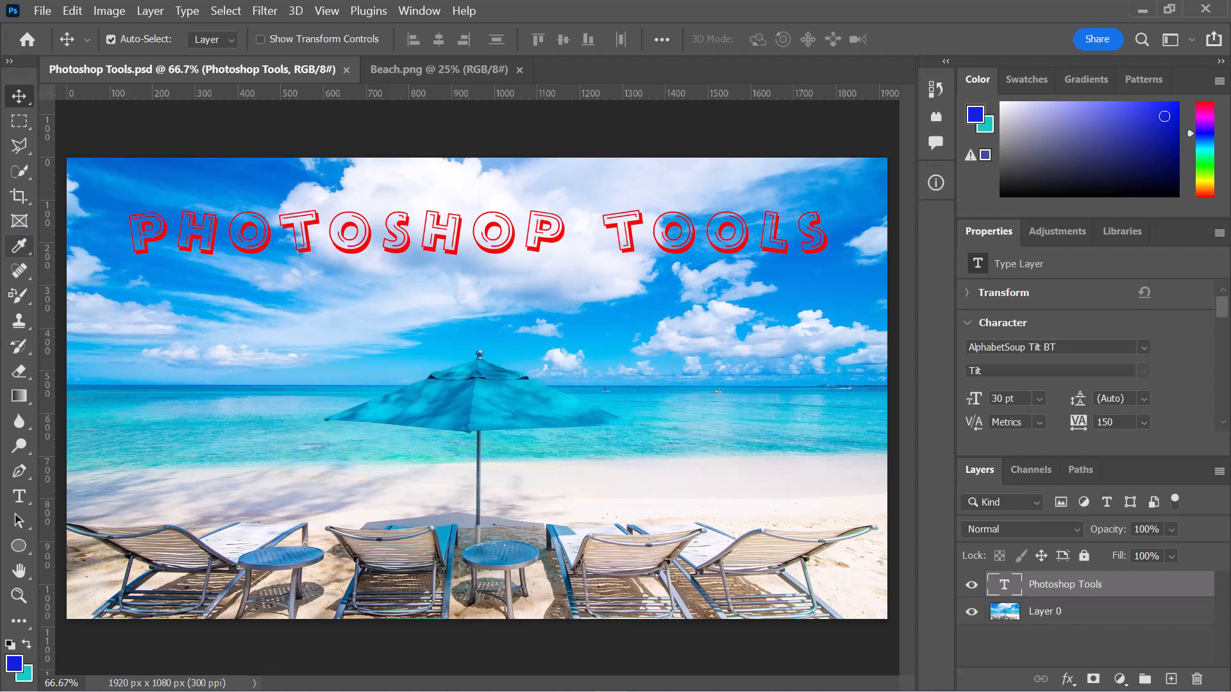
In Beach.png, measure a nearly horizontal line and then a rising diagonal line across the sky with the Ruler Tool.
left_click(20, 246)
right_click(19, 246)
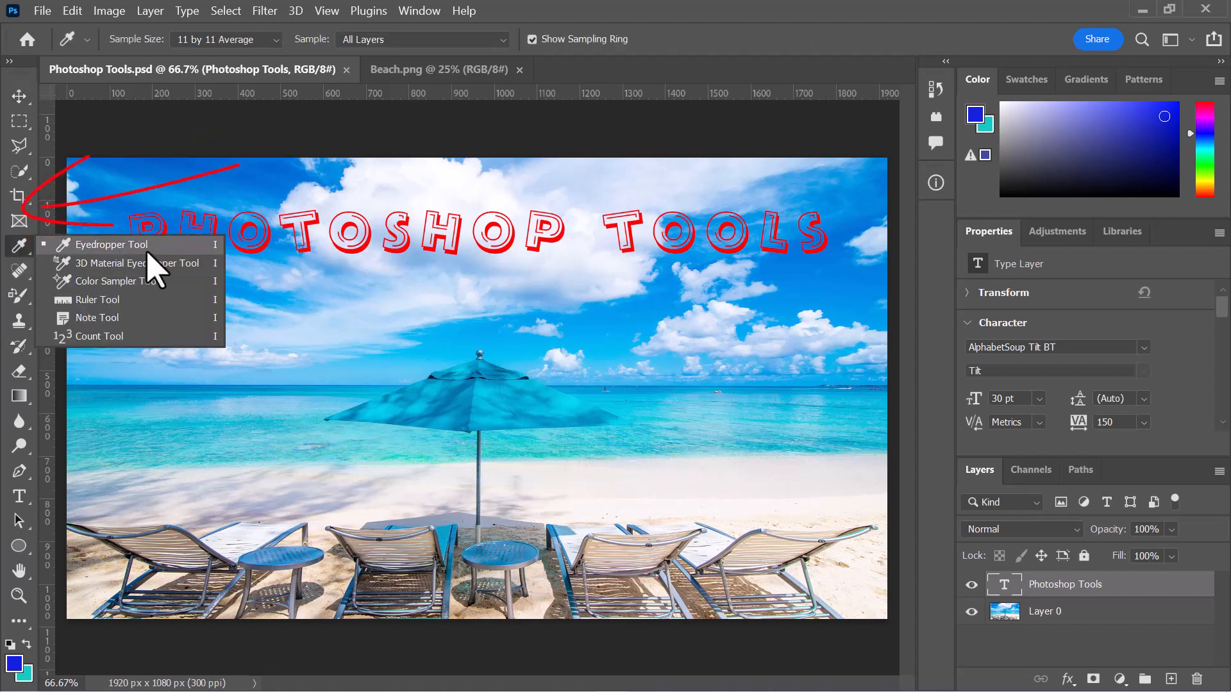
left_click(132, 300)
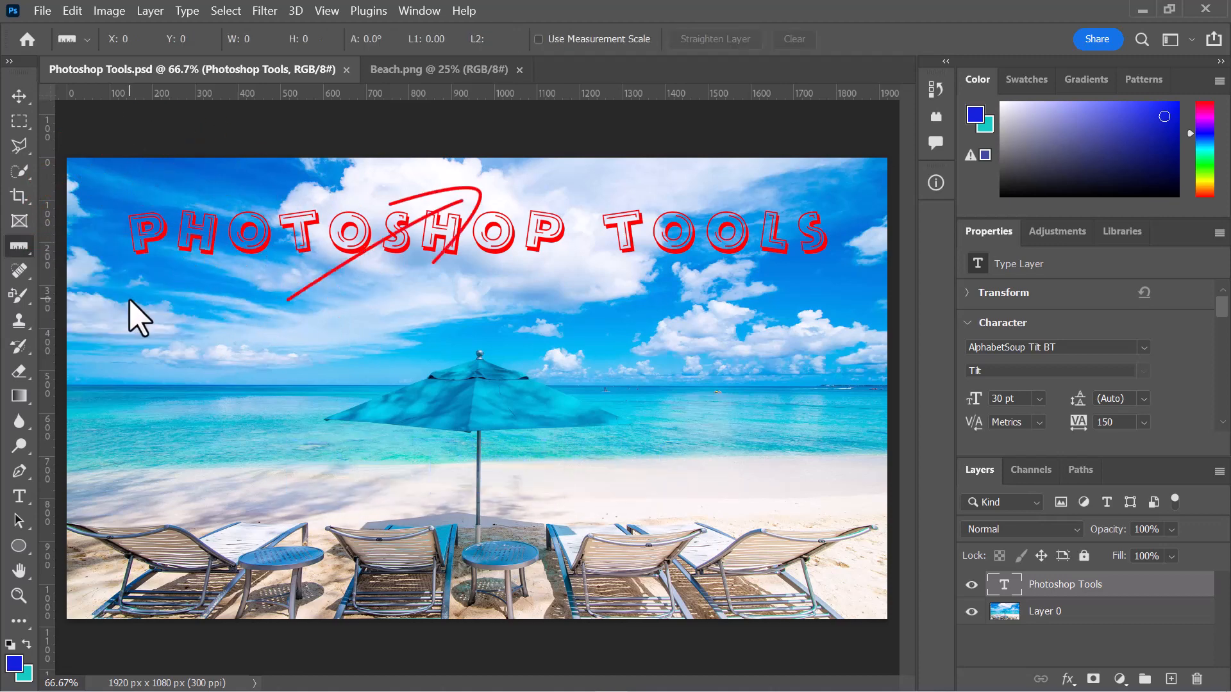
left_click(412, 72)
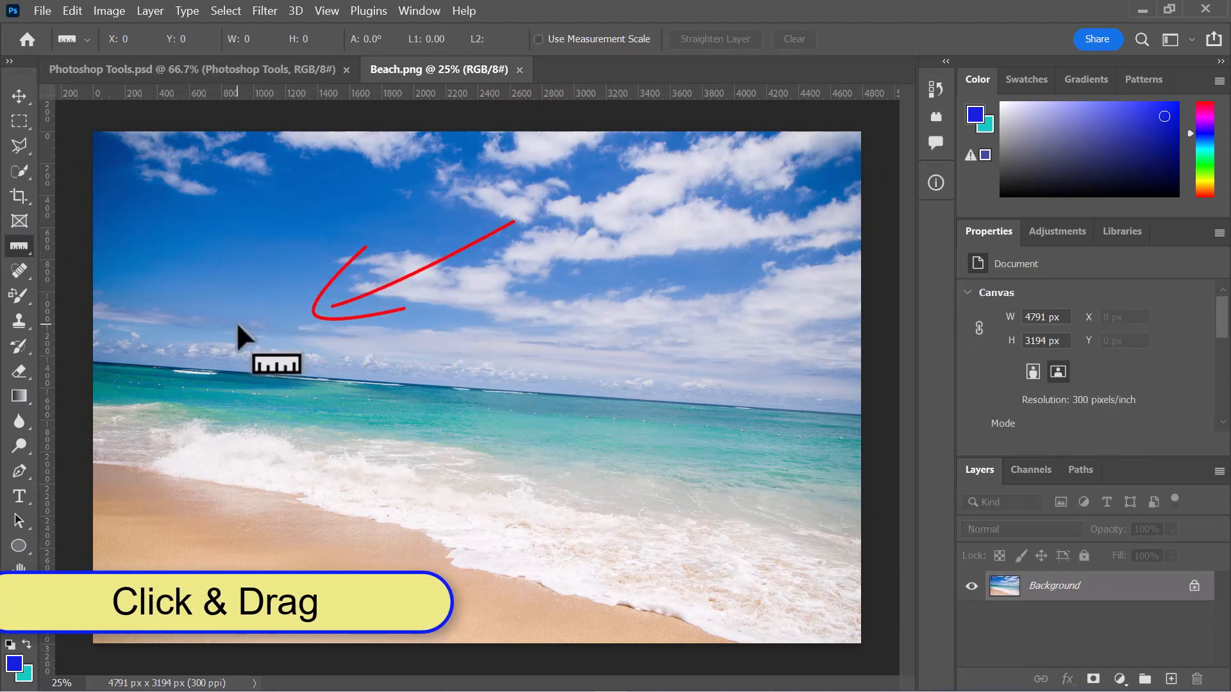
left_click_drag(237, 325, 622, 323)
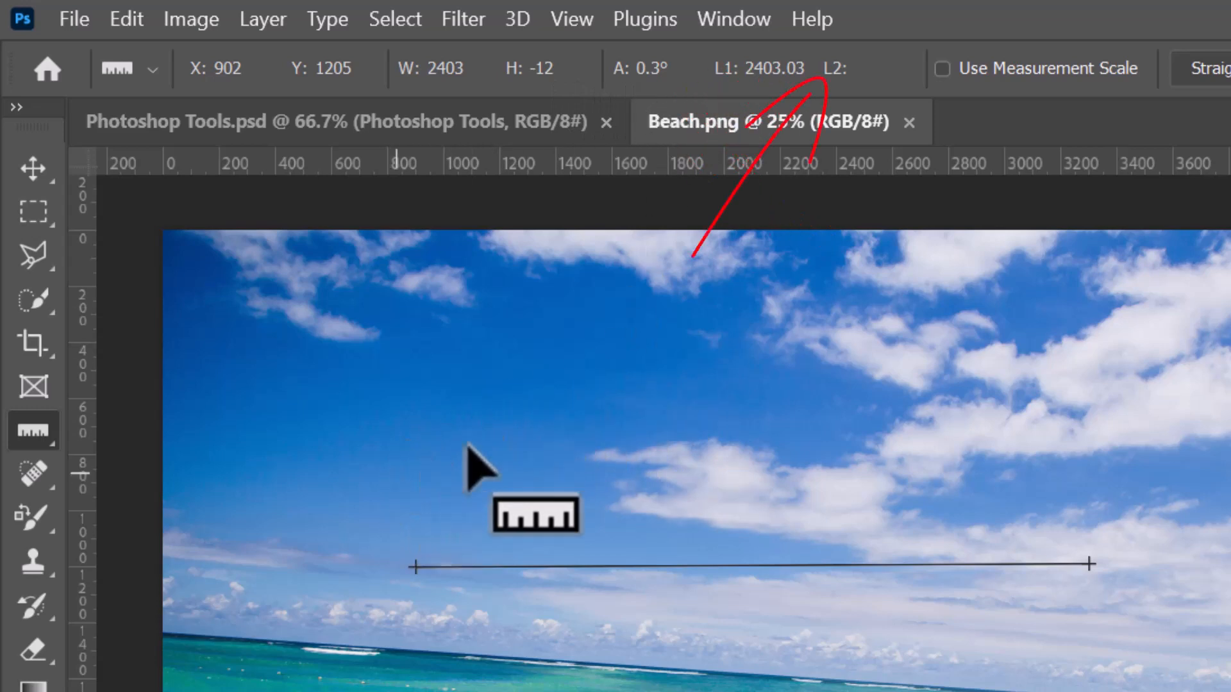
left_click_drag(396, 473, 823, 359)
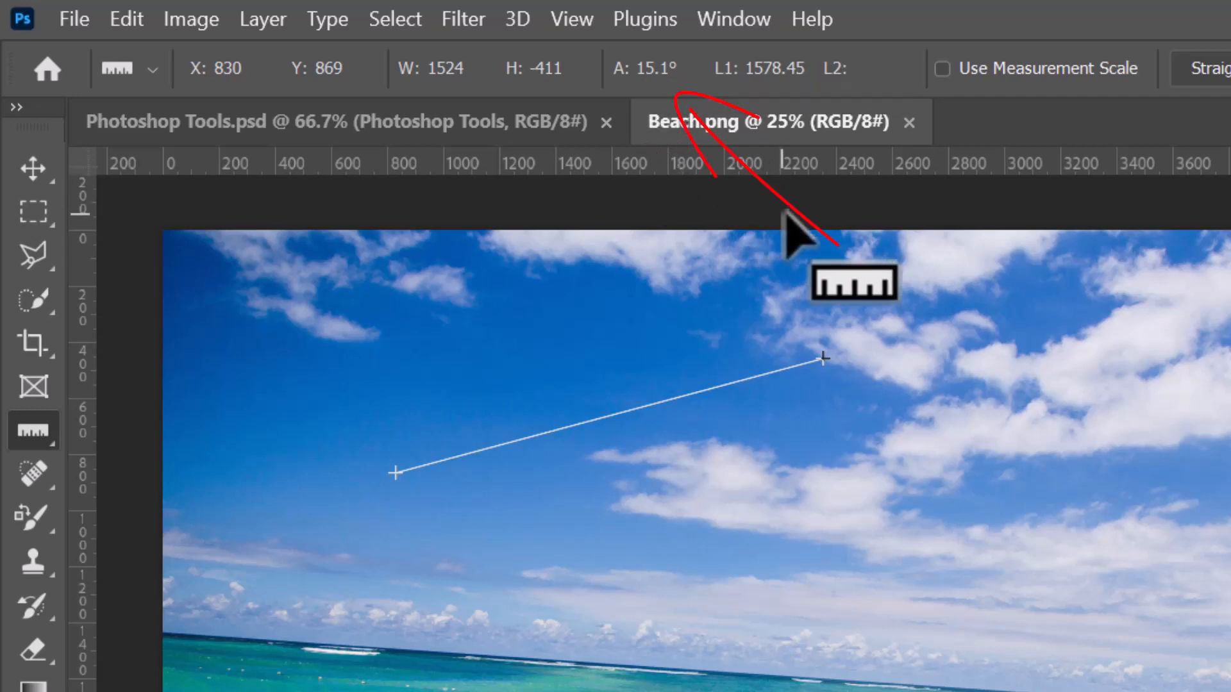
Show the Info panel and examine the ruler unit choices in its options, leaving the units at Pixels.
left_click(708, 25)
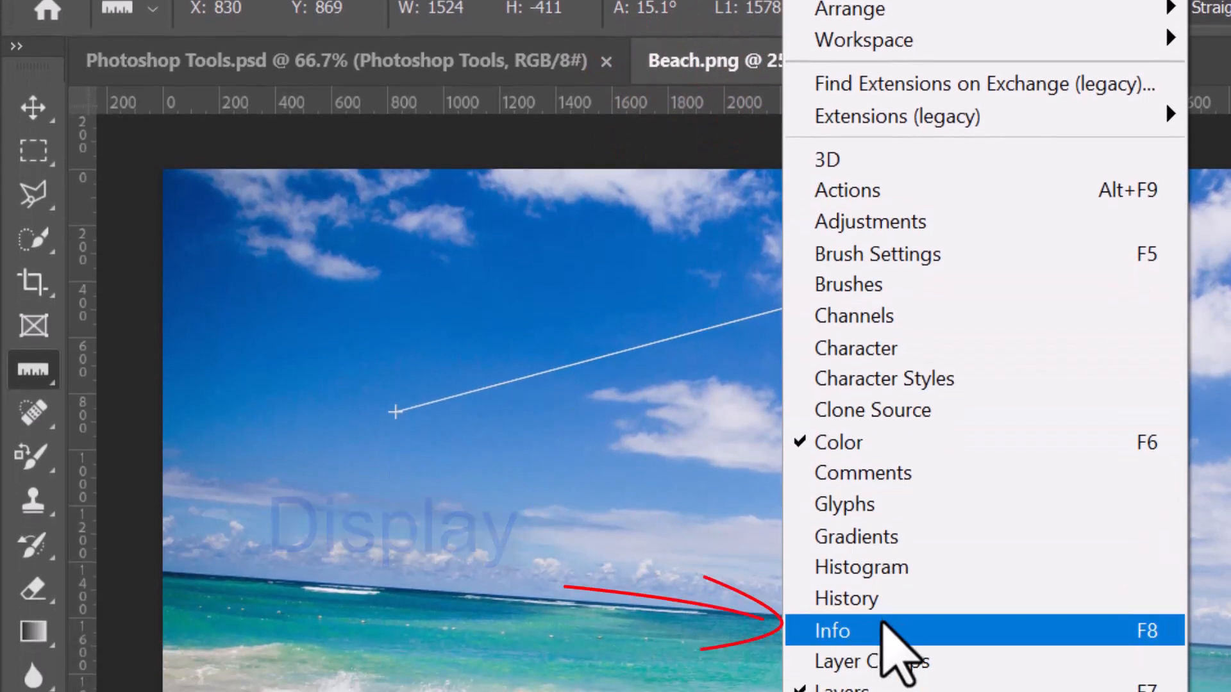
left_click(883, 628)
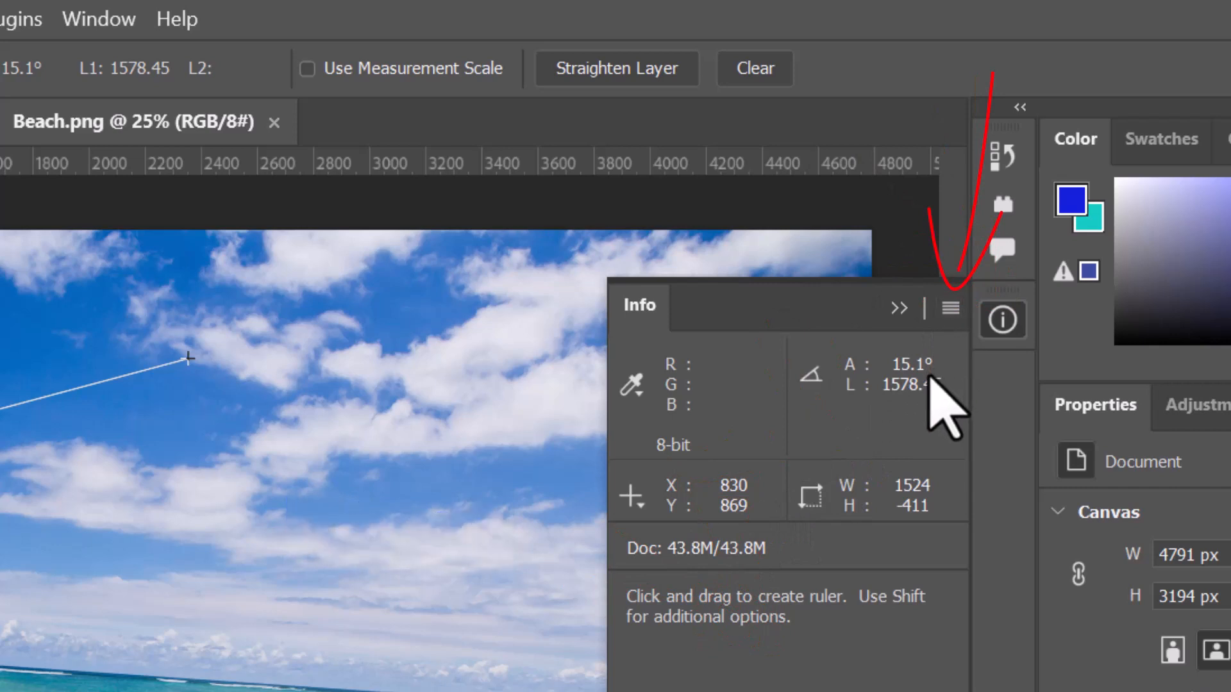
left_click(950, 309)
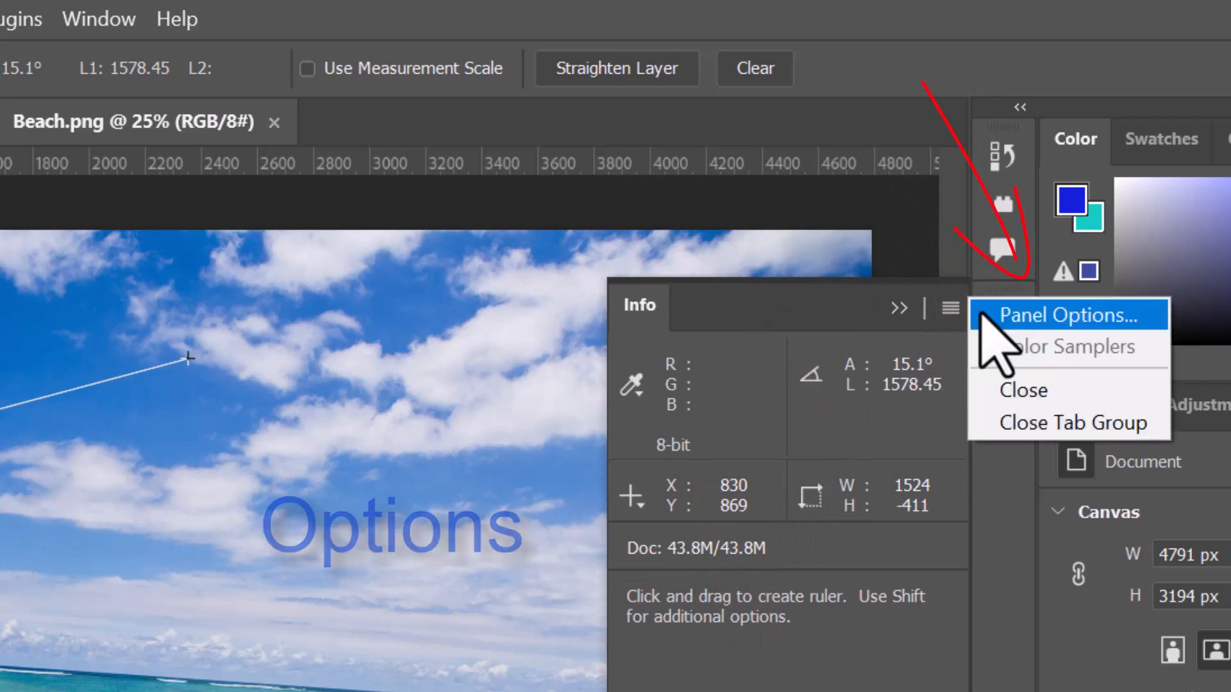
left_click(1016, 314)
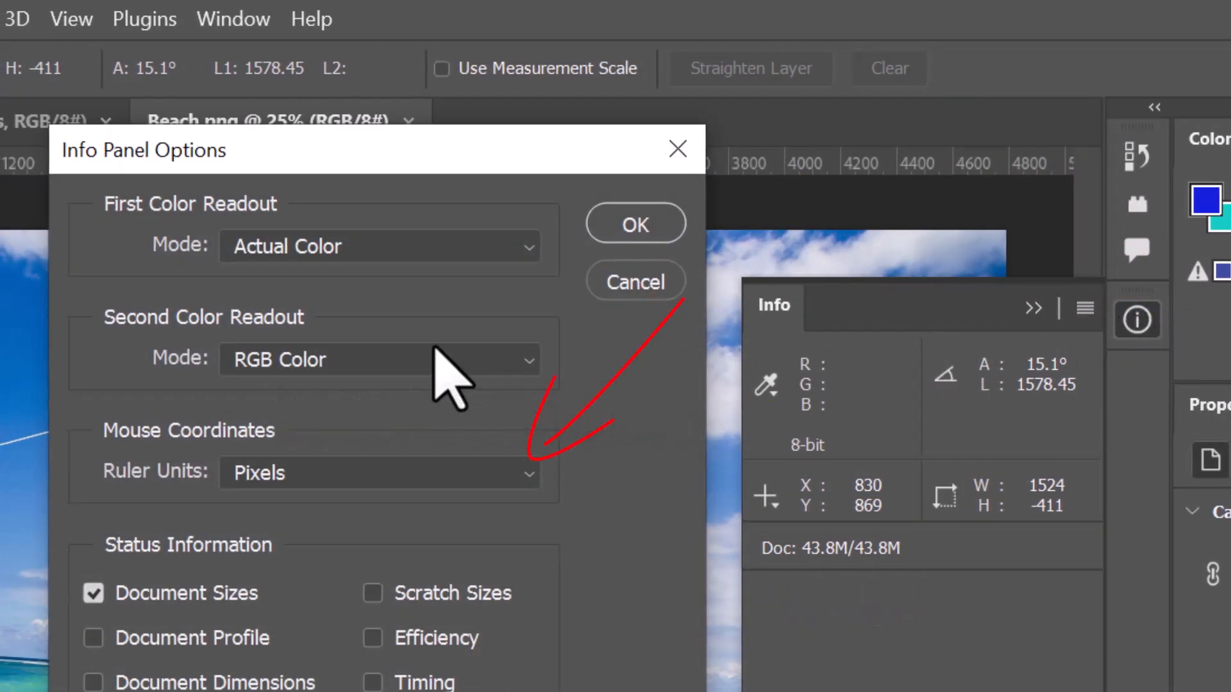
left_click(487, 481)
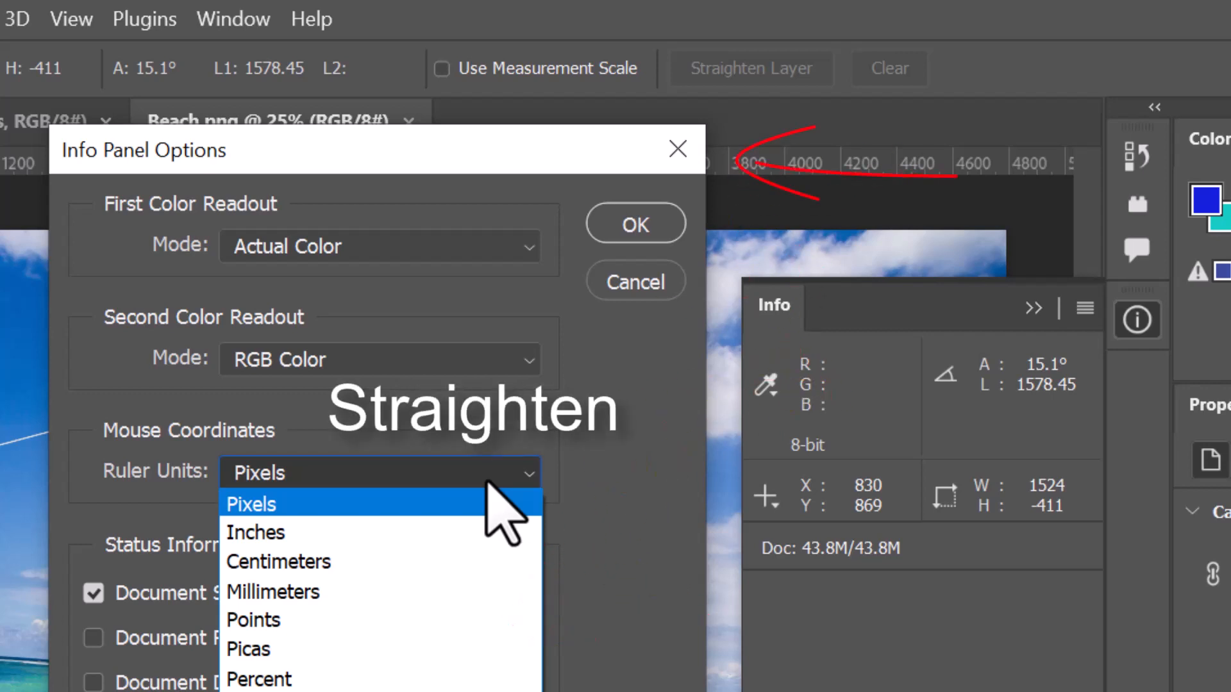
left_click(487, 483)
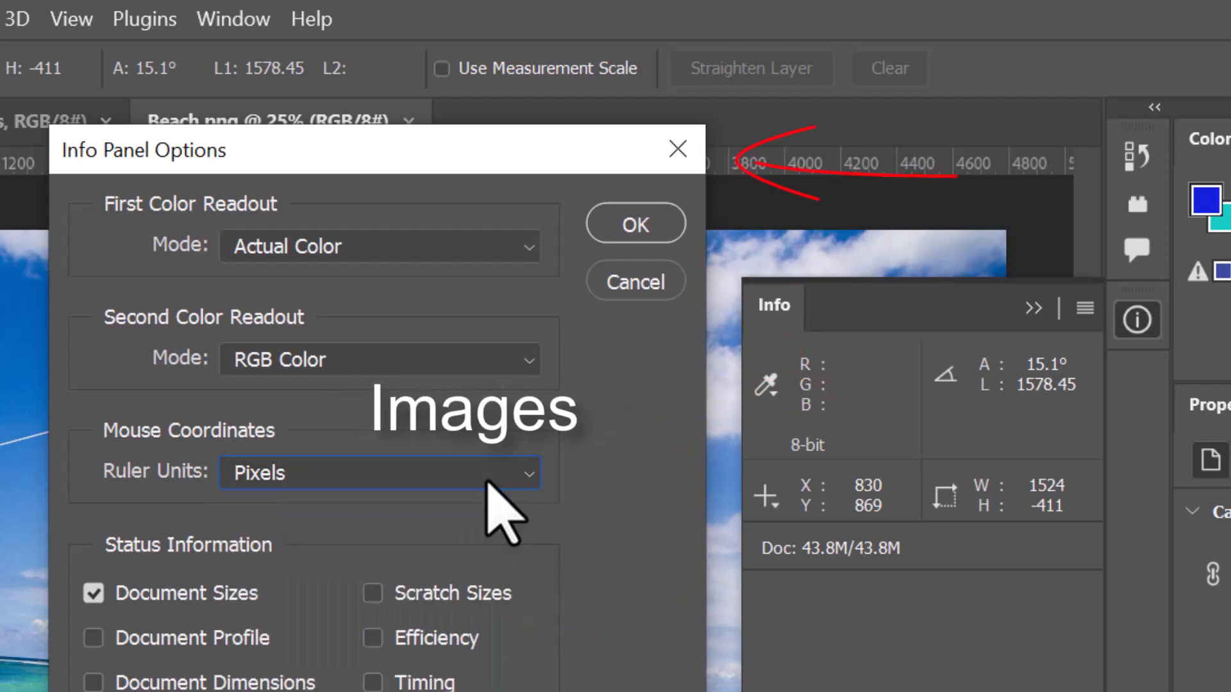
left_click(678, 149)
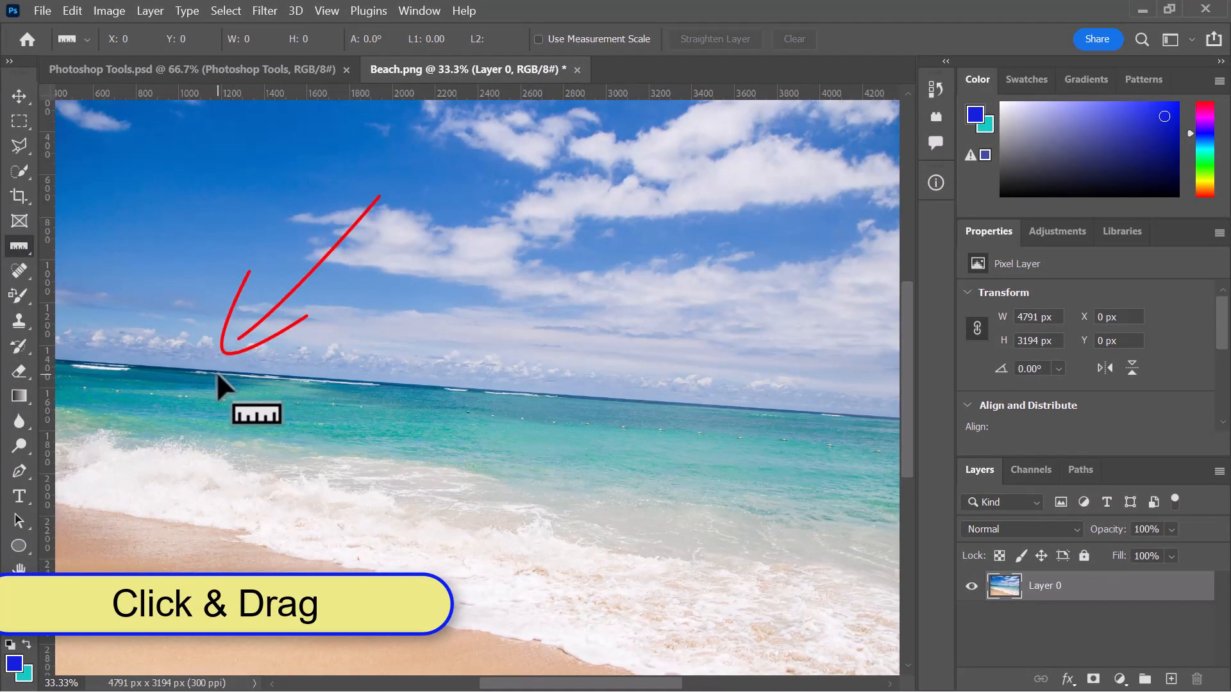
Draw a ruler line along the sloping horizon and straighten the beach layer to it.
left_click_drag(218, 374, 595, 396)
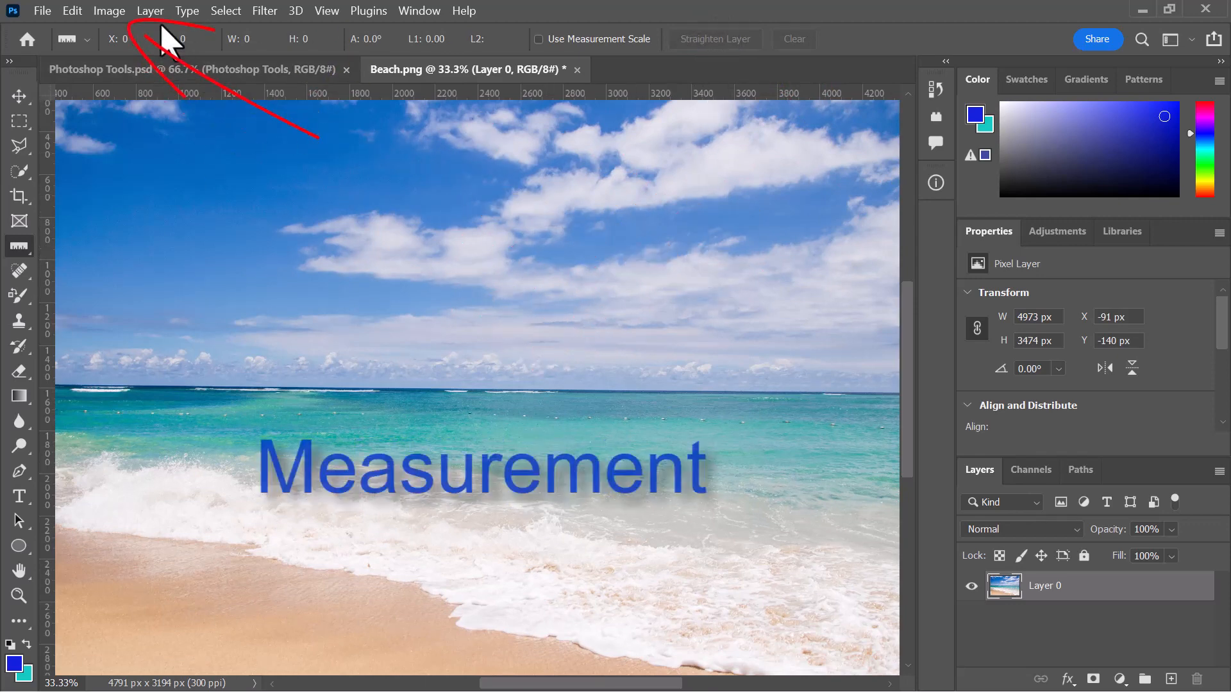
Define a custom measurement scale with pixel length 10 and logical length 0.25, and enable the measurement scale for the Ruler Tool.
left_click(114, 11)
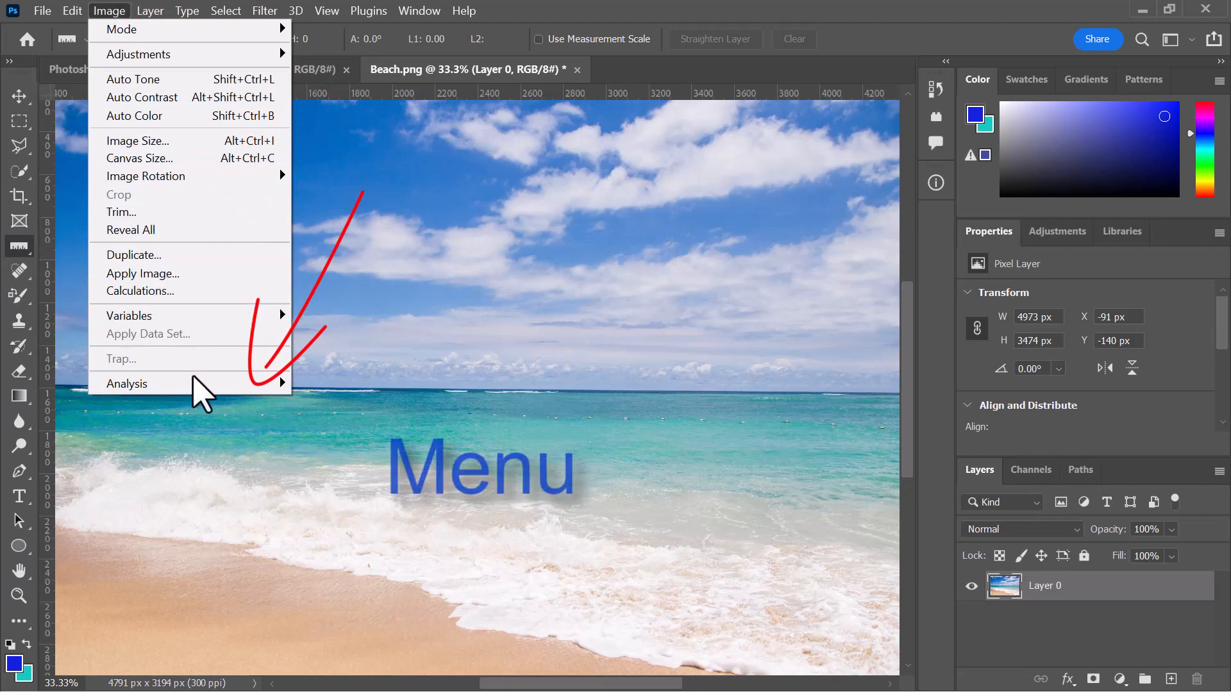
mouse_move(197, 383)
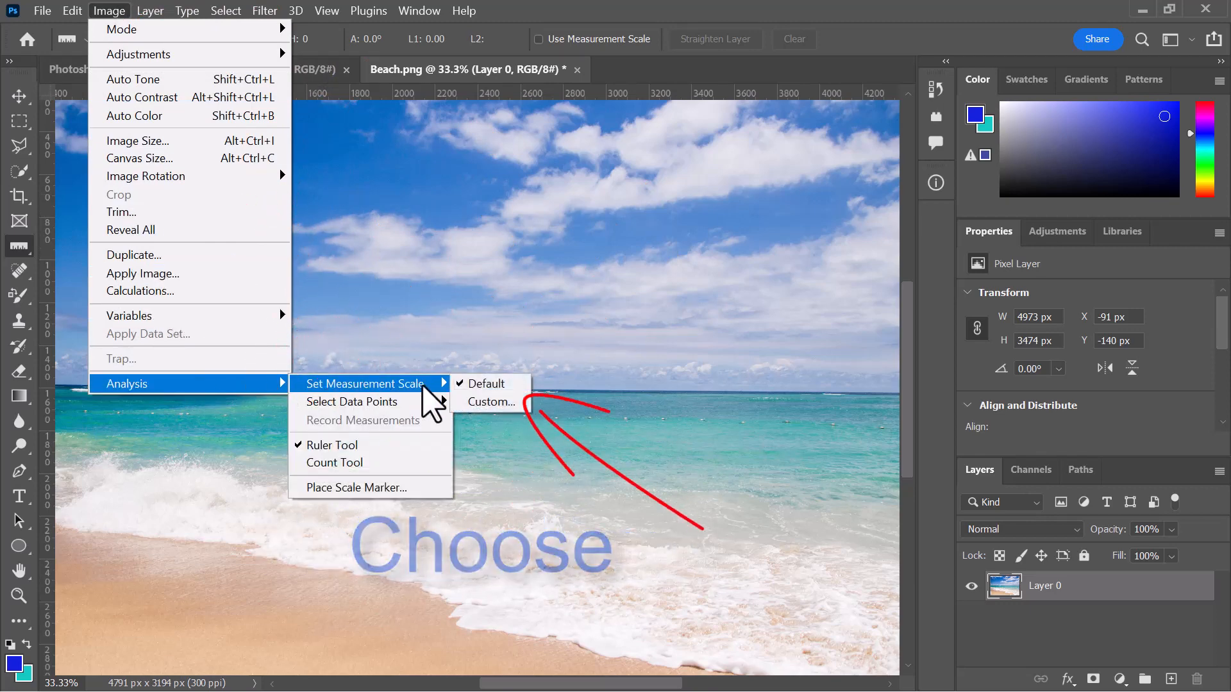
left_click(491, 402)
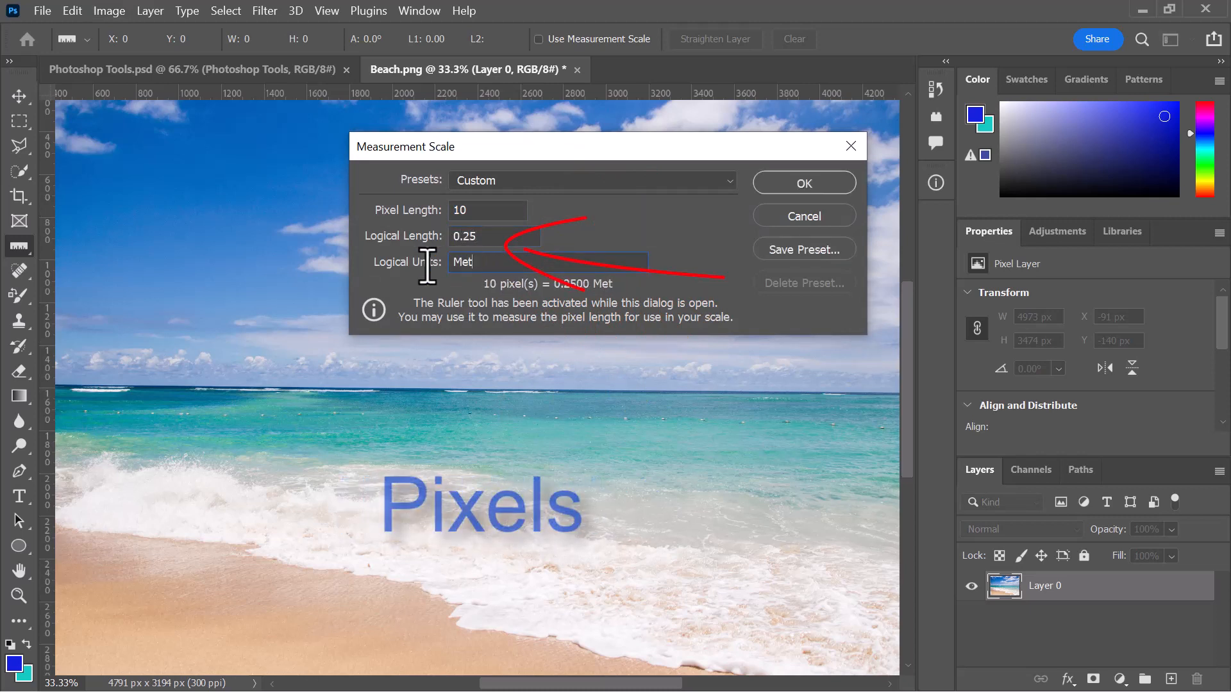
left_click(803, 183)
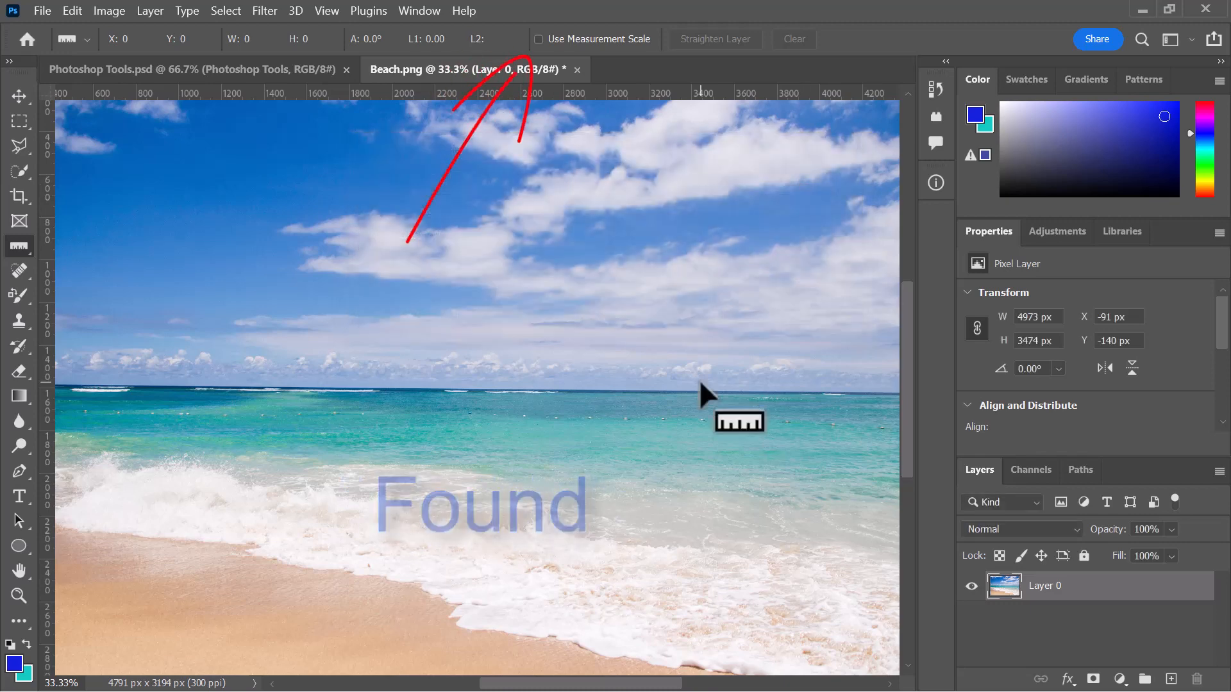
left_click(539, 39)
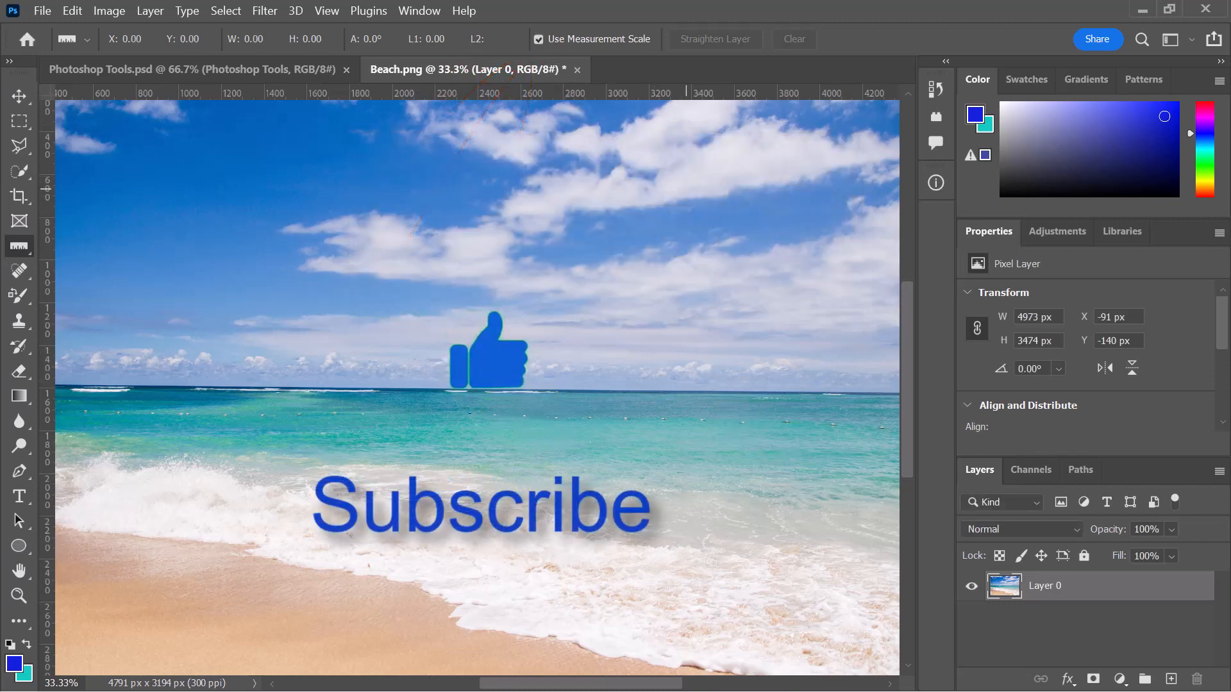